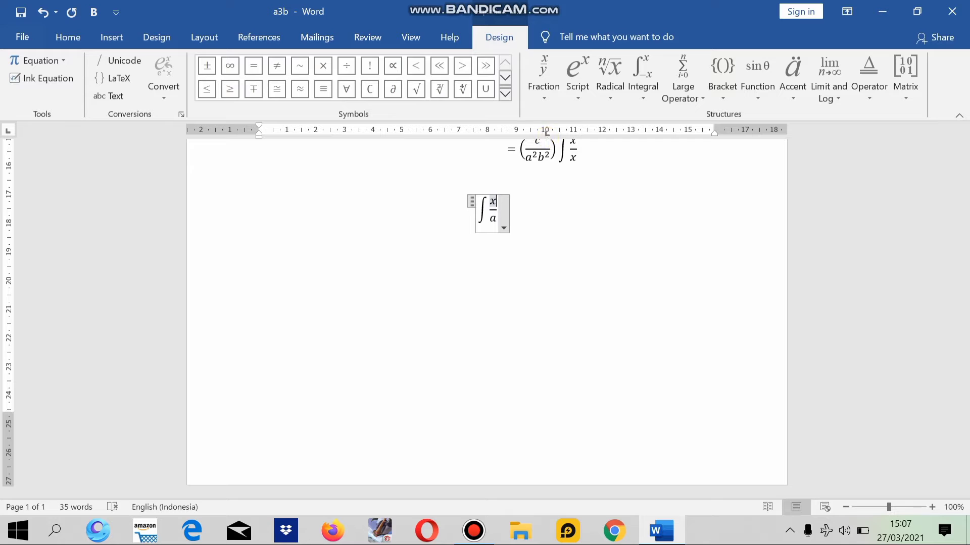
Square the x in the integral's numerator and replace the denominator with (a² − x²)
text(^2)
key(Down)
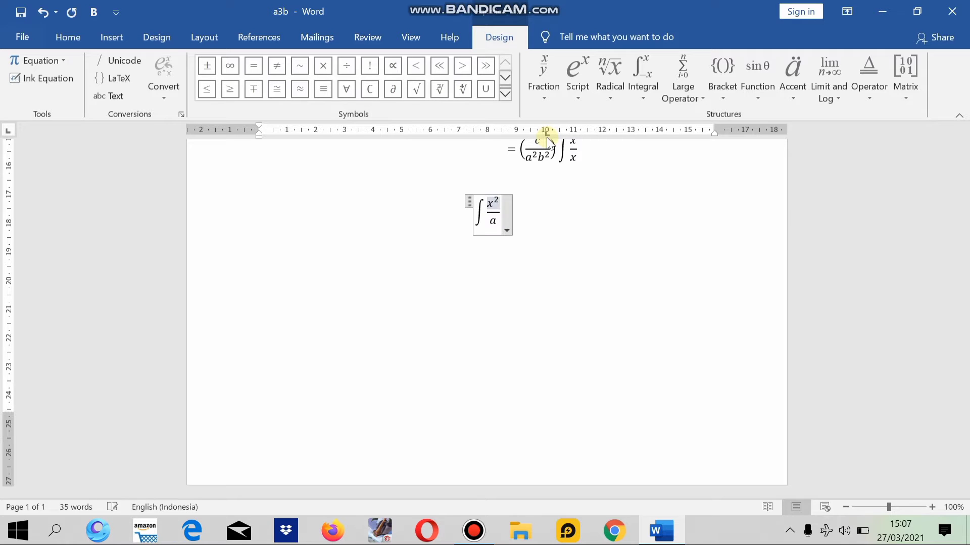
key(BackSpace)
text(()
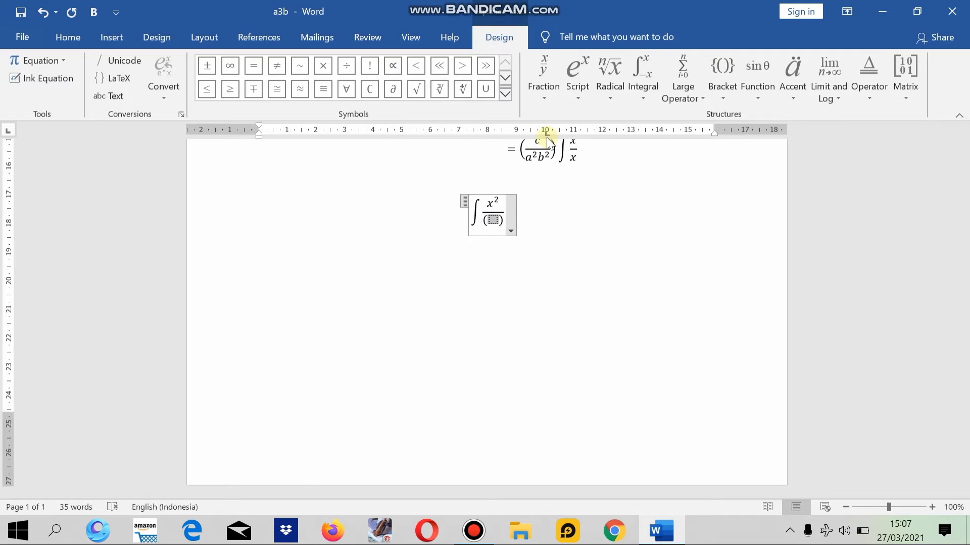
text(a^2 )
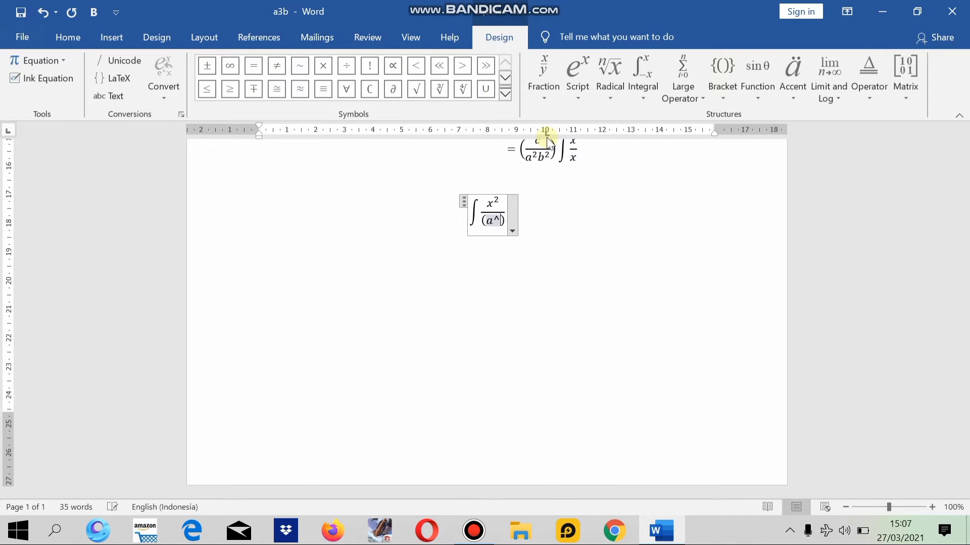
text(-)
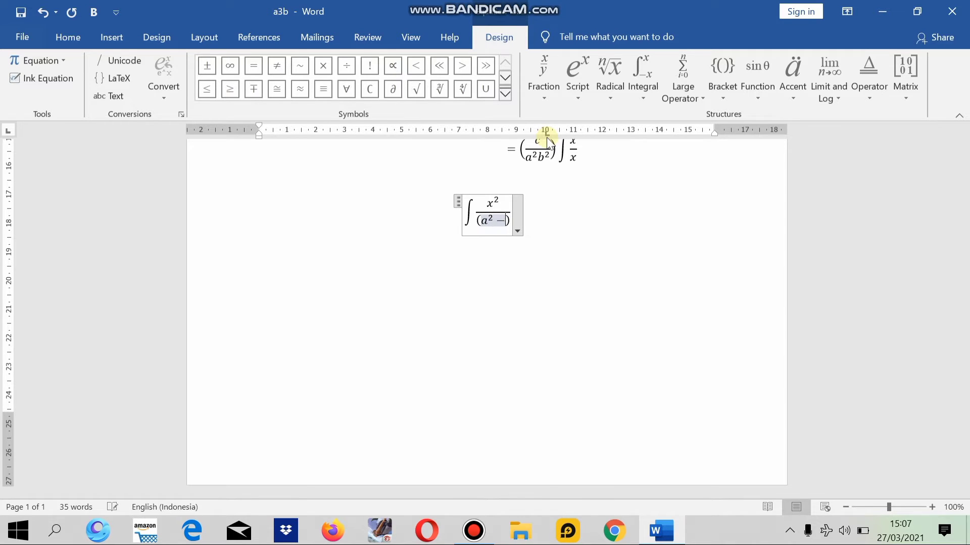
text(x)
text(^2)
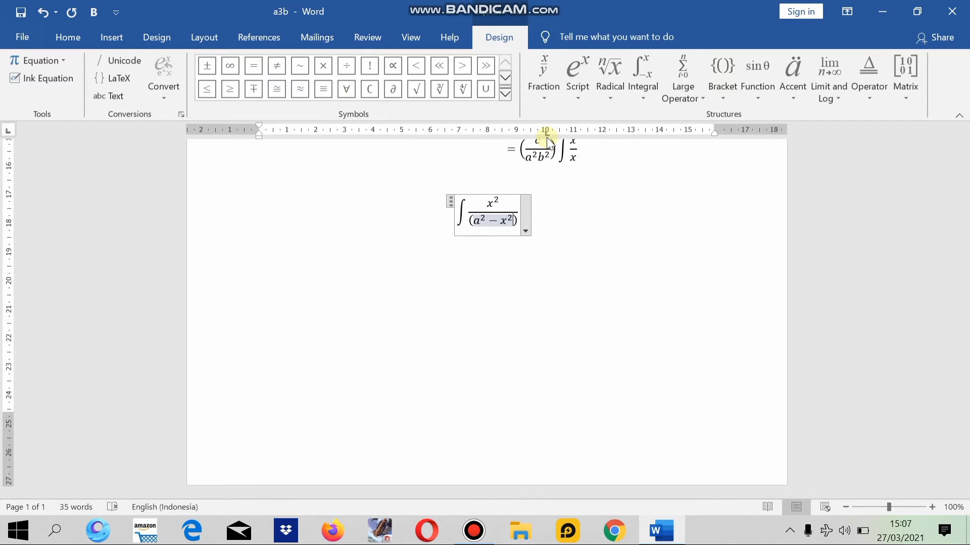
Raise the parenthesised denominator to the power 3/2
key(Right)
text(^(3)
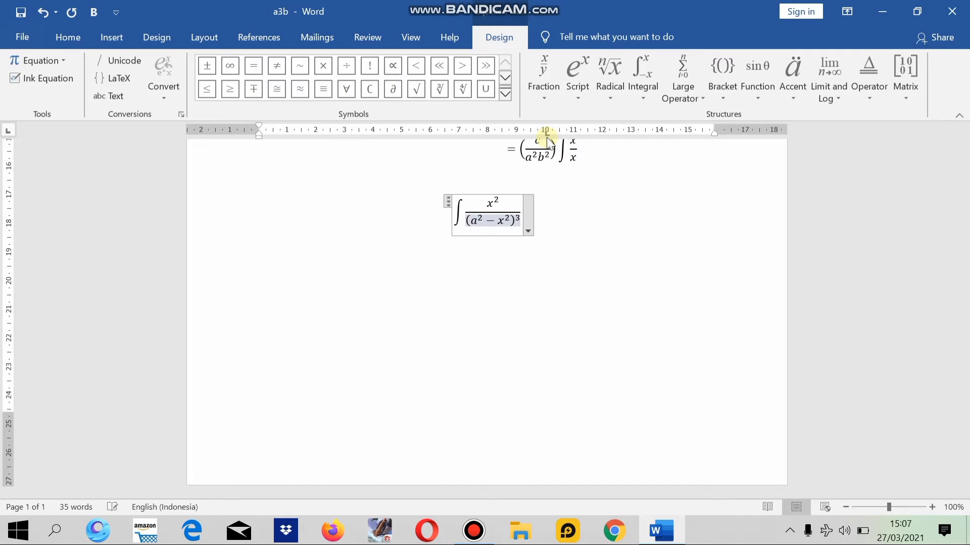
text(/2)
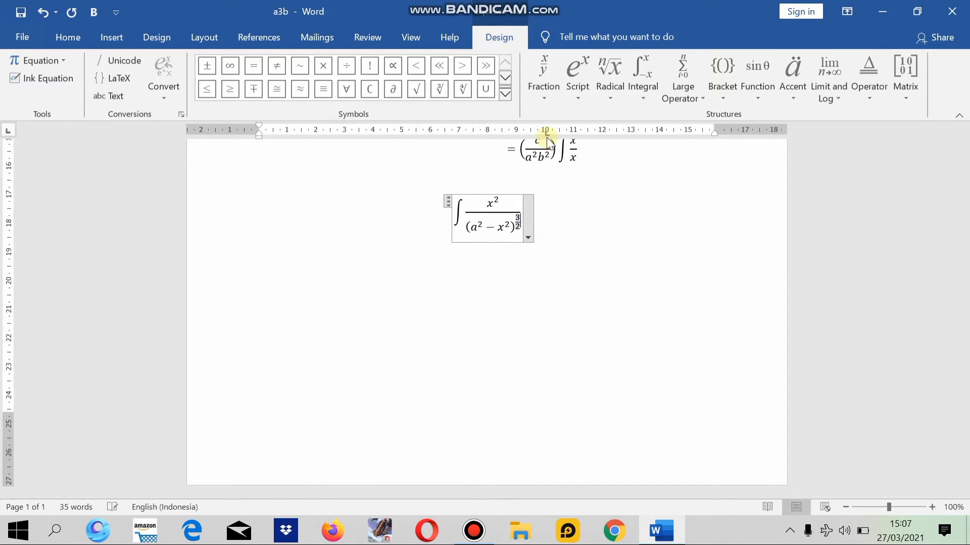
Append dx after the fraction x²/(a² − x²)^(3/2) in the integral
key(Left)
key(Left)
key(Left)
key(Left)
key(Right)
key(Right)
key(Right)
key(Right)
key(shift+Left)
key(shift+Left)
key(shift+Left)
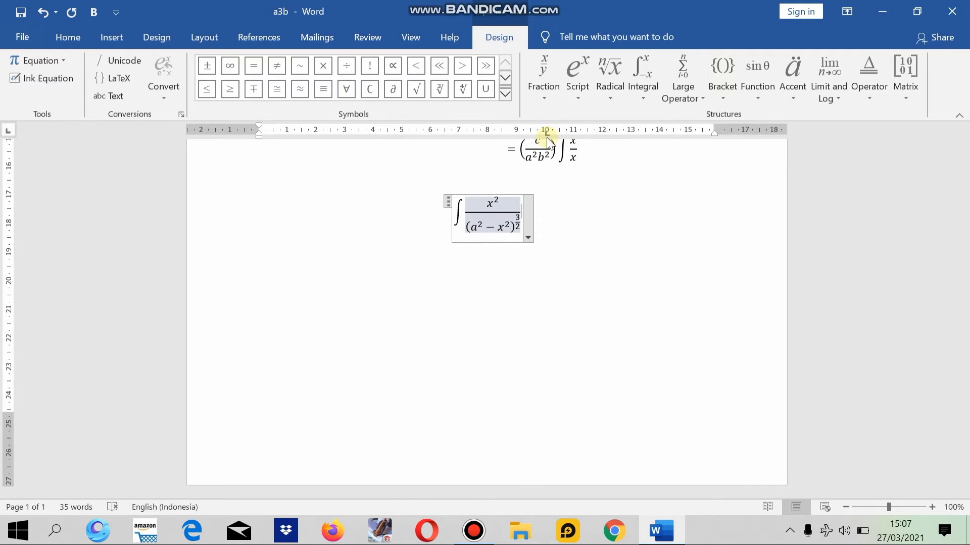
text(dx)
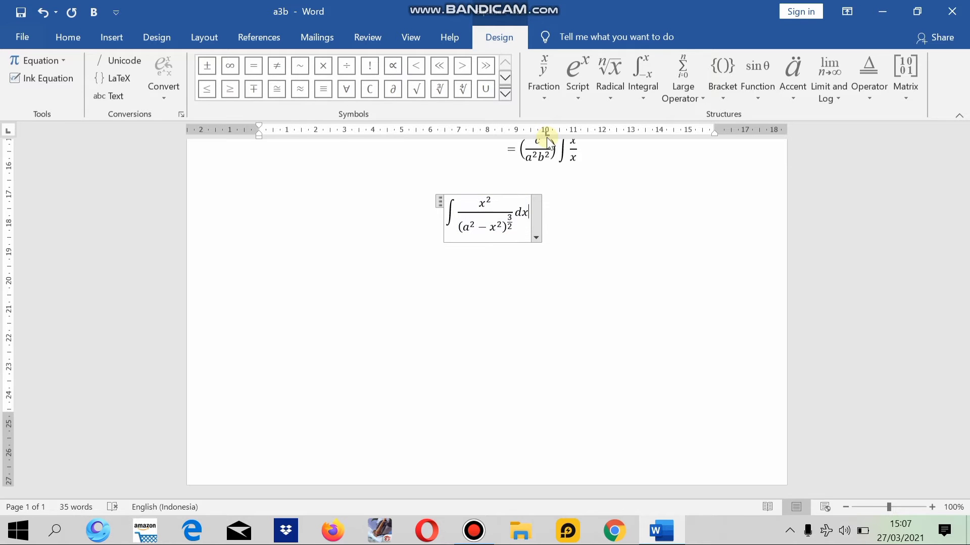
Insert a new equation below the first integral containing an integral of the fraction x/x
key(Down)
key(alt+equal)
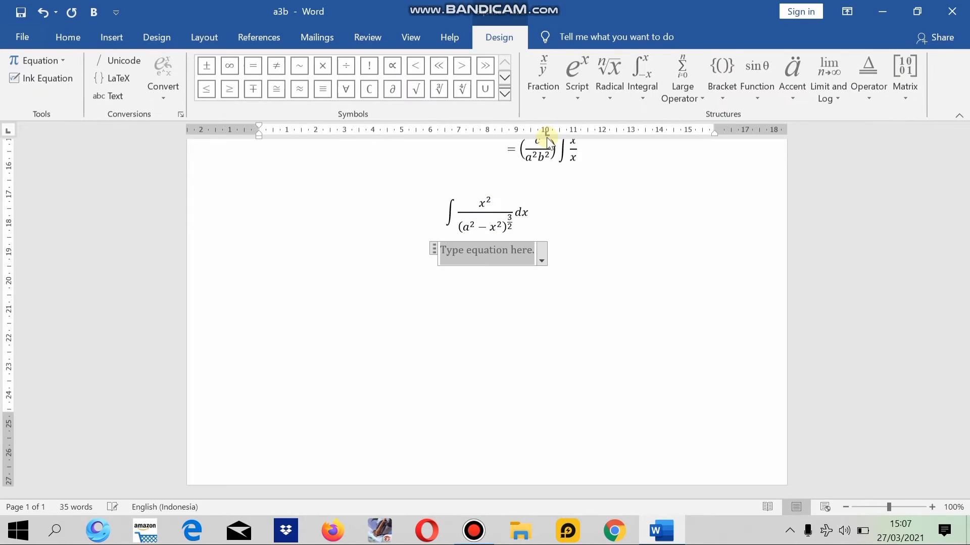
text(\int)
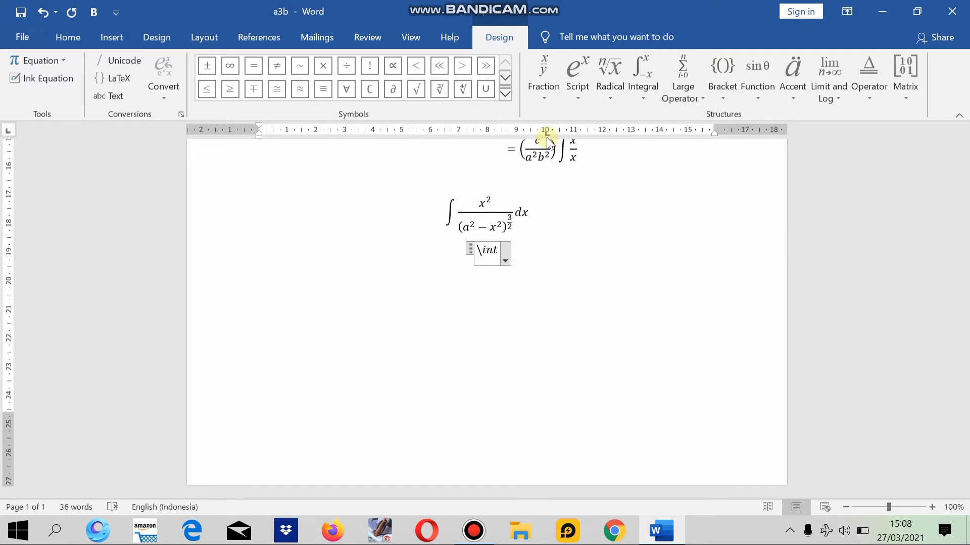
key(space)
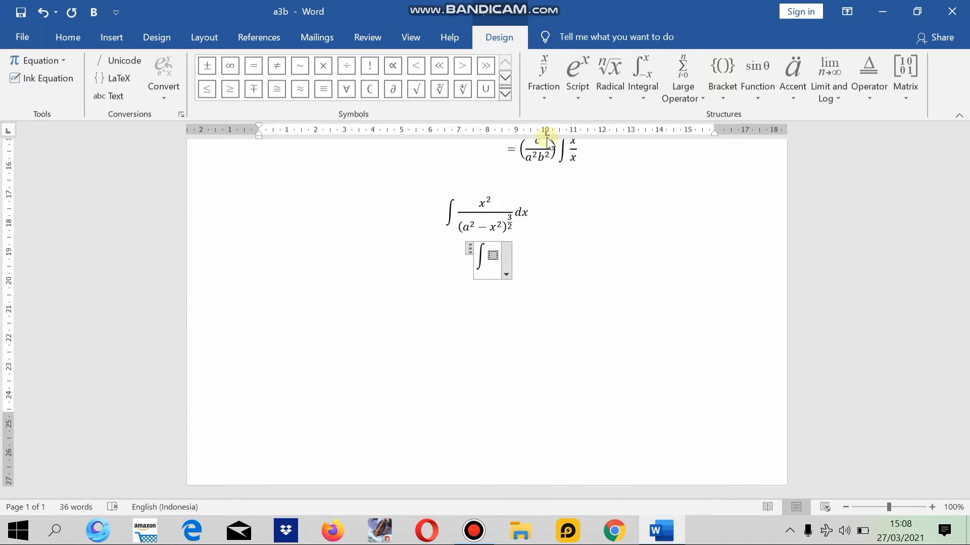
text(x/x)
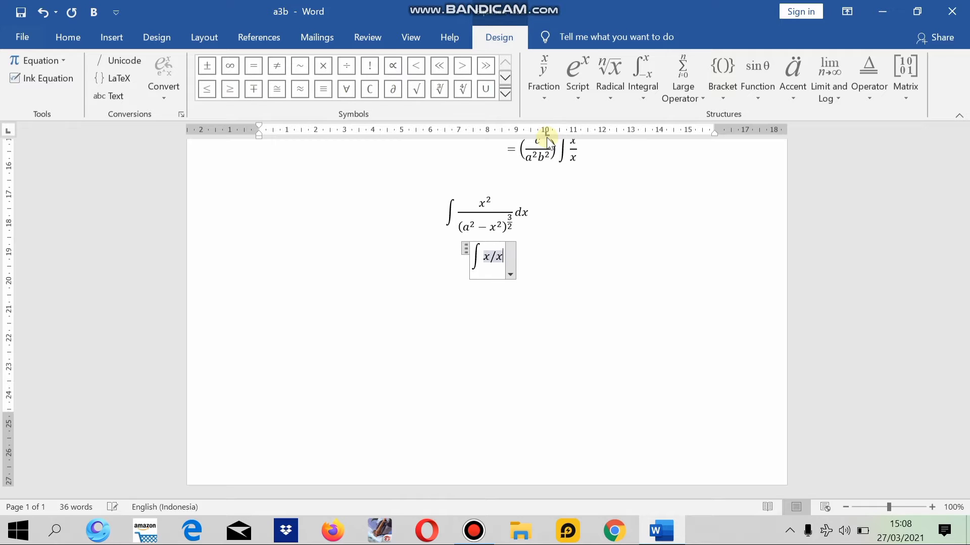
key(Down)
key(Up)
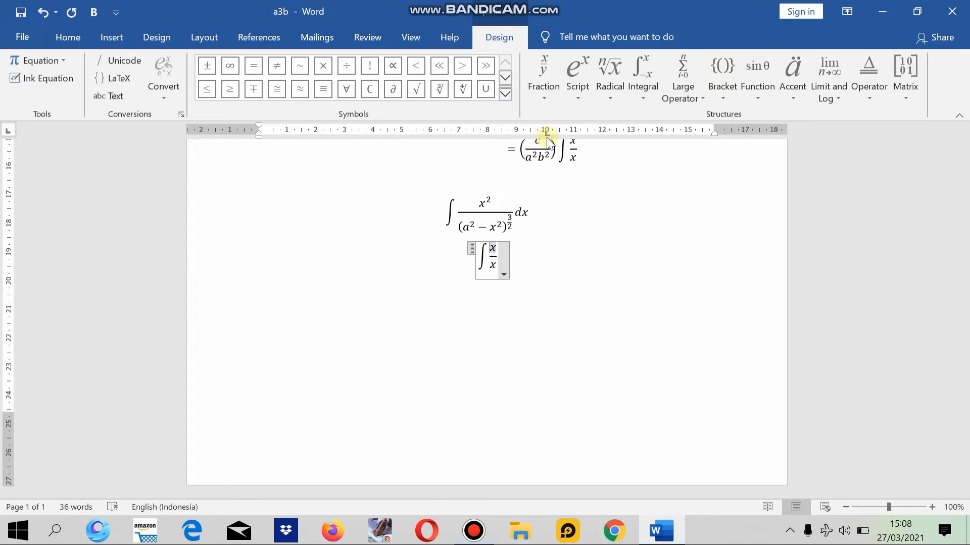
Extend the new integral's numerator to x⁴ − 2x² + 3x² − x + 3
text(^4 −)
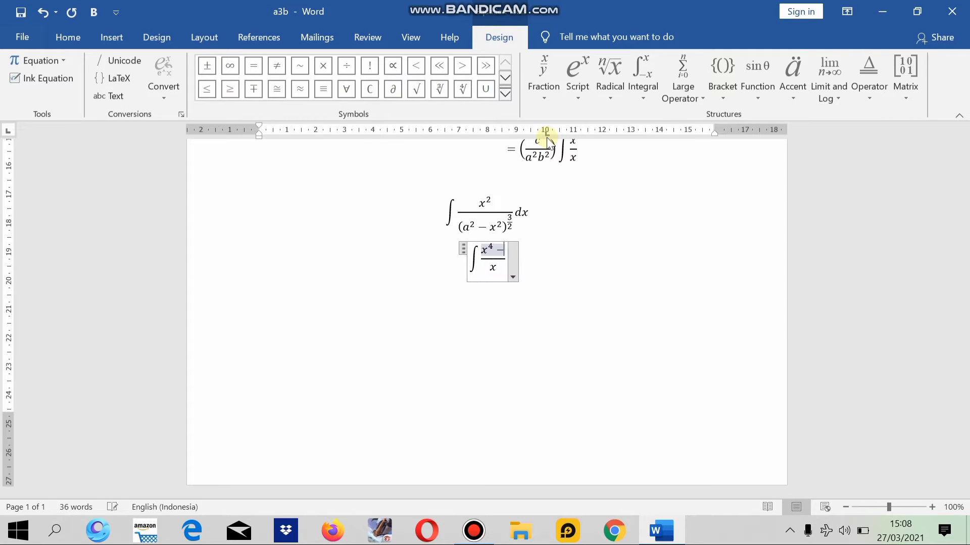
text(-2x^2 )
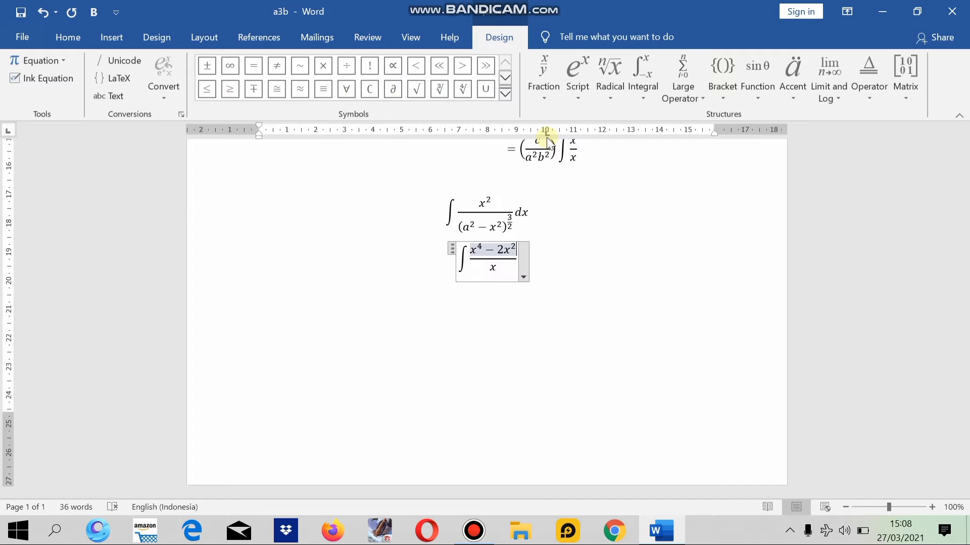
text(+)
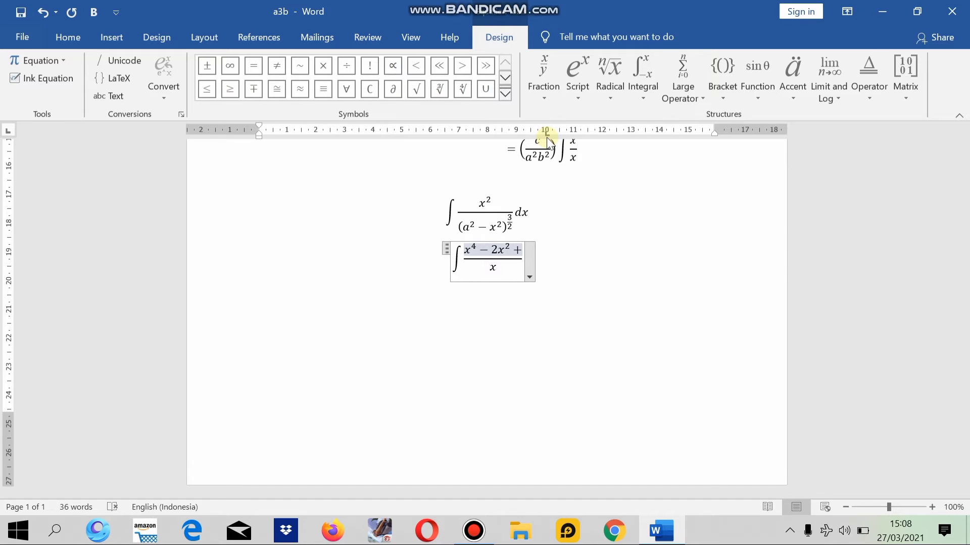
text(4)
key(BackSpace)
text(3x)
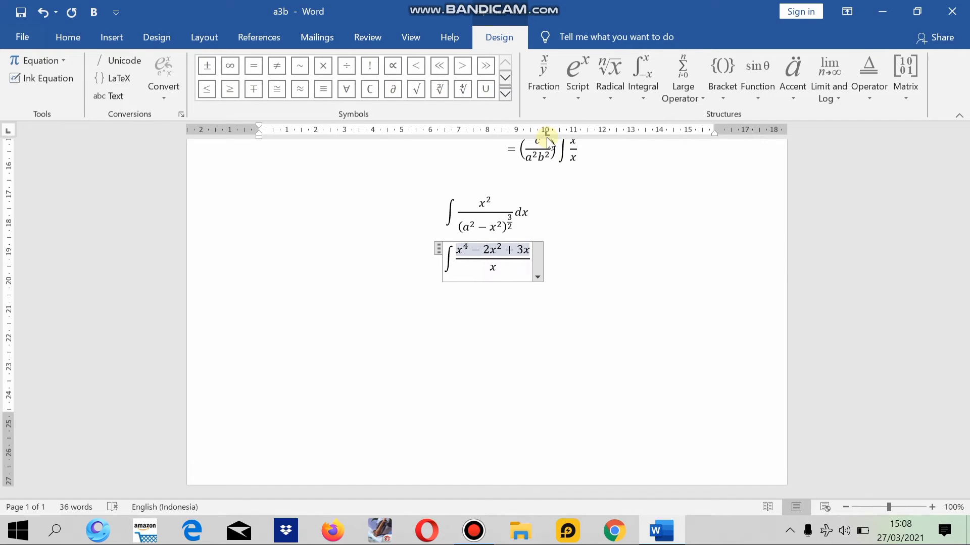
text(^2 )
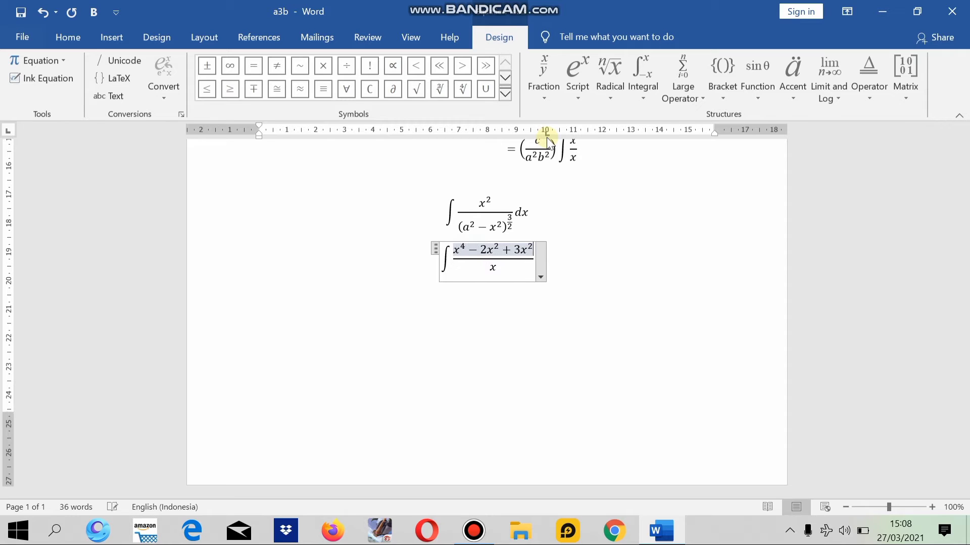
text(-)
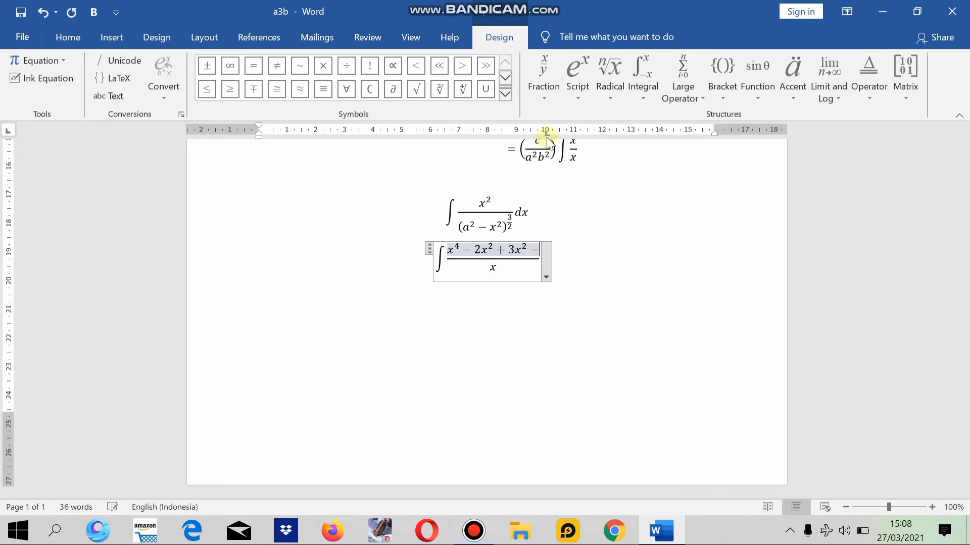
text(x+3)
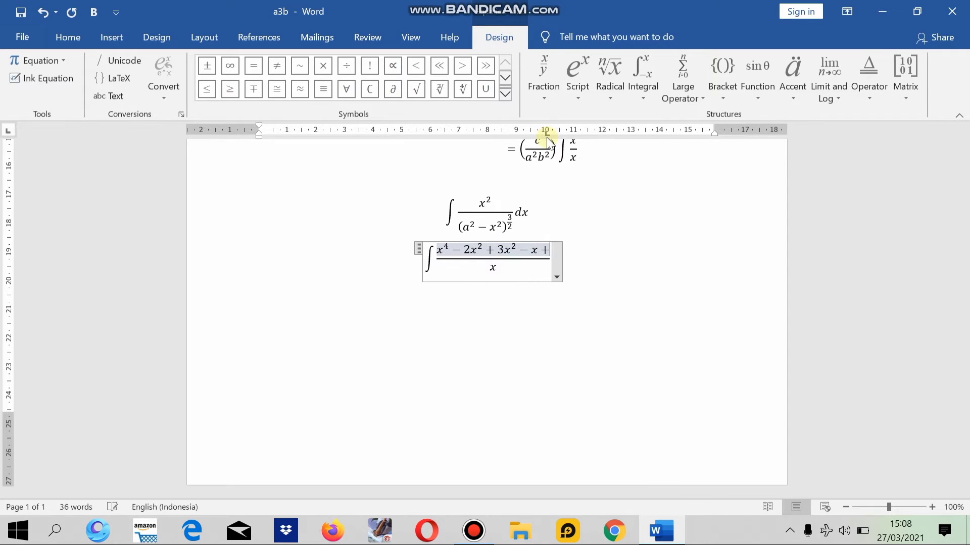
Complete the fraction's denominator as x³ − 2x² + 3x
text(x)
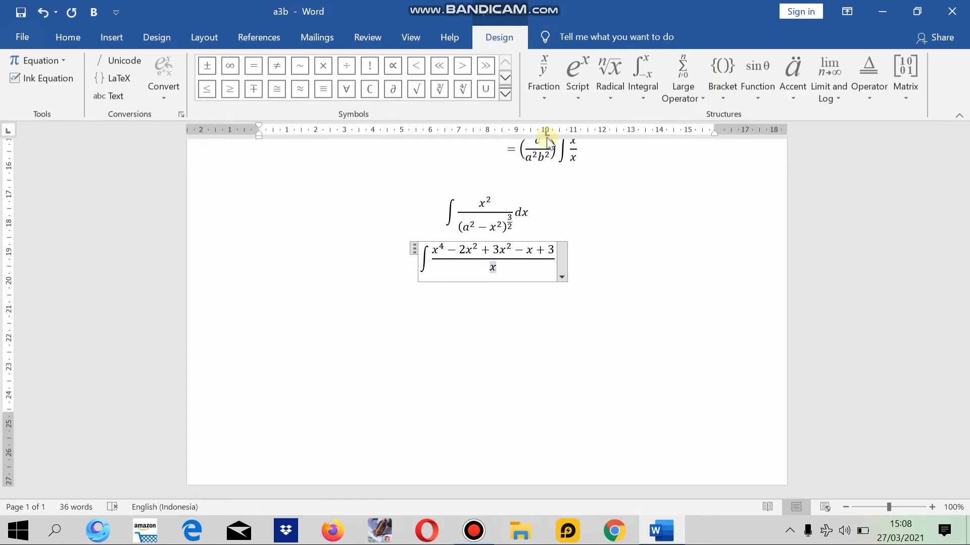
text(^)
text(3 )
text(-)
text(@)
key(BackSpace)
text(2x)
text(^2 )
text(+)
text(3x)
Append dx after the second integral's fraction and leave the equation
key(Right)
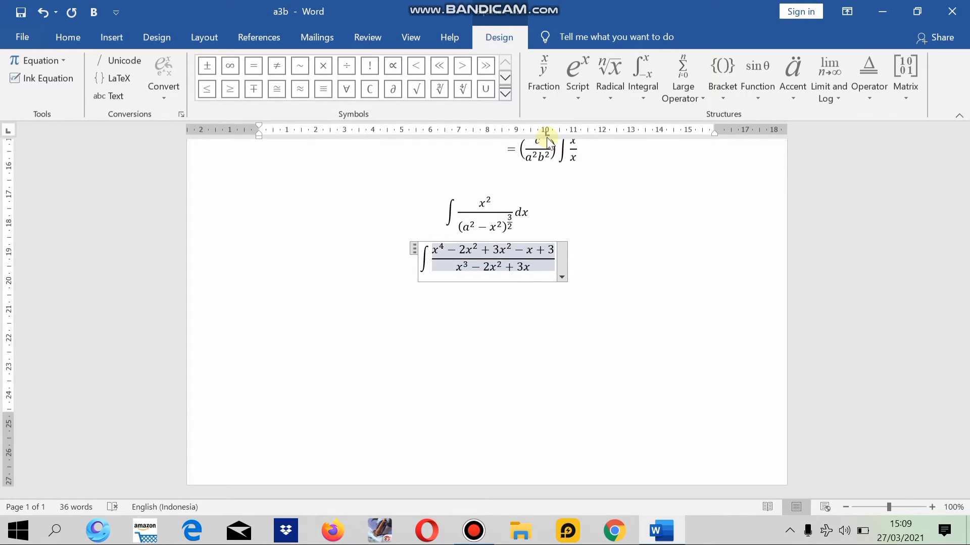
text(dx)
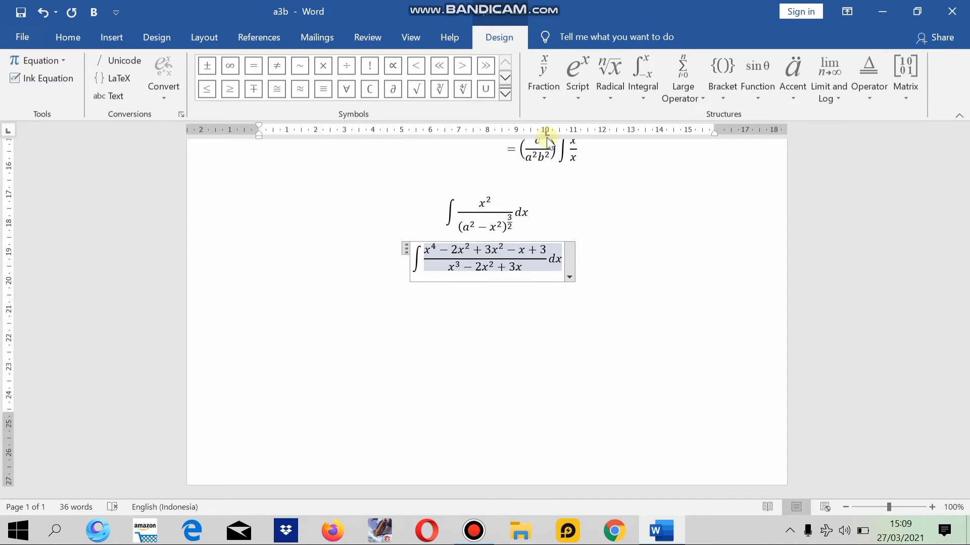
key(Right)
key(Right)
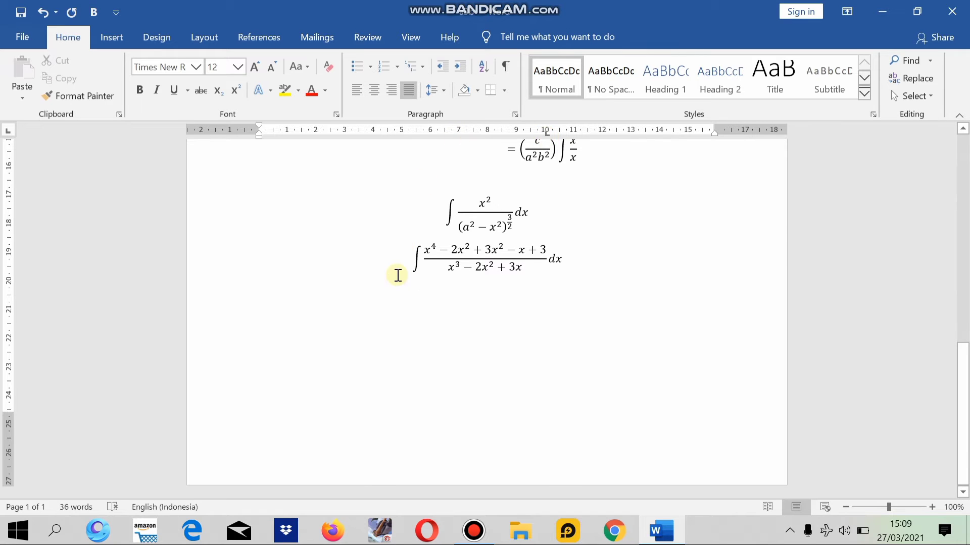
key(Tab)
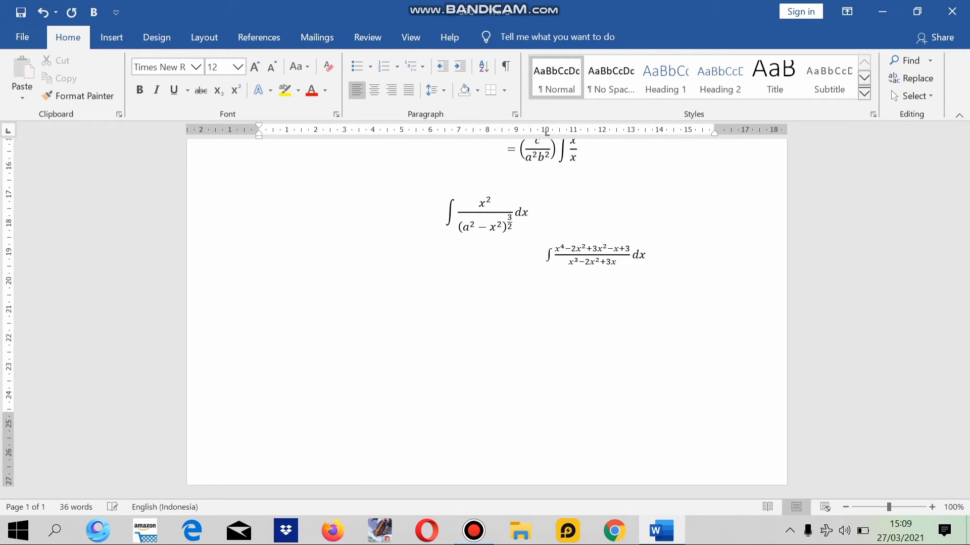
key(BackSpace)
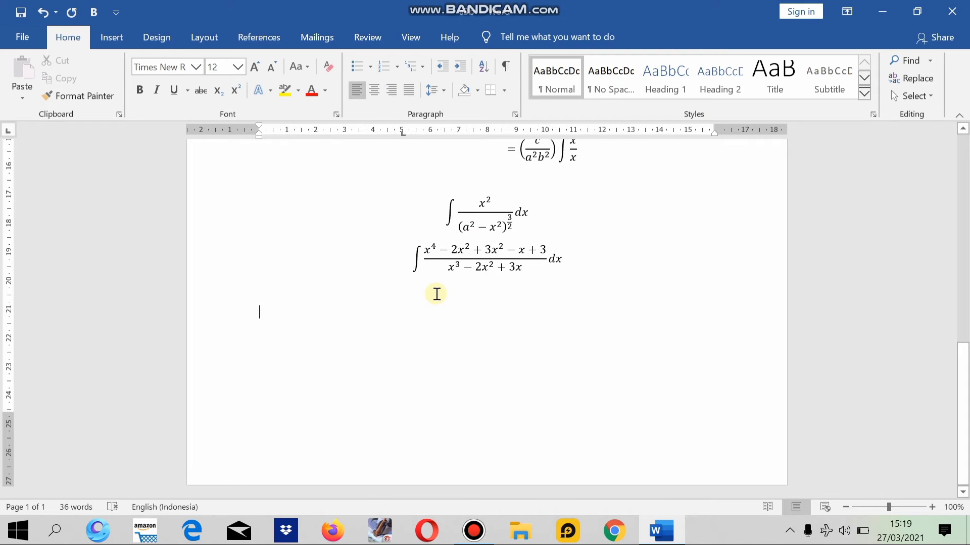
Insert a new equation below the integrals reading P + Q = followed by an empty 3×3 matrix in square brackets
key(alt+equal)
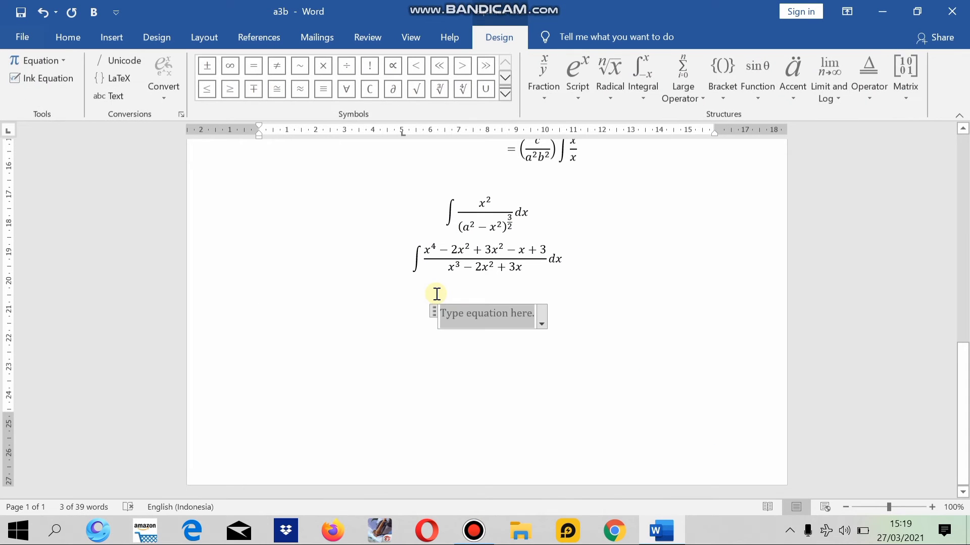
text(P+Q)
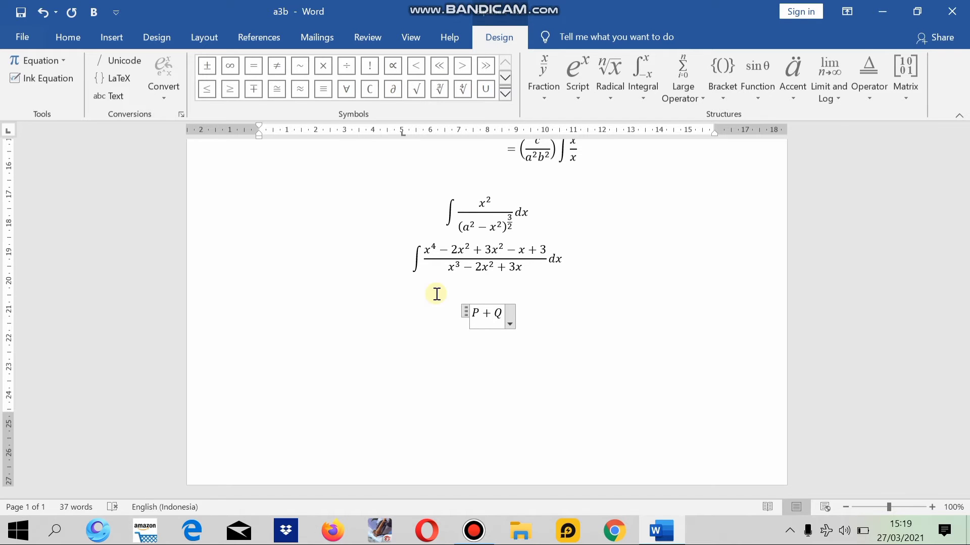
text(=[)
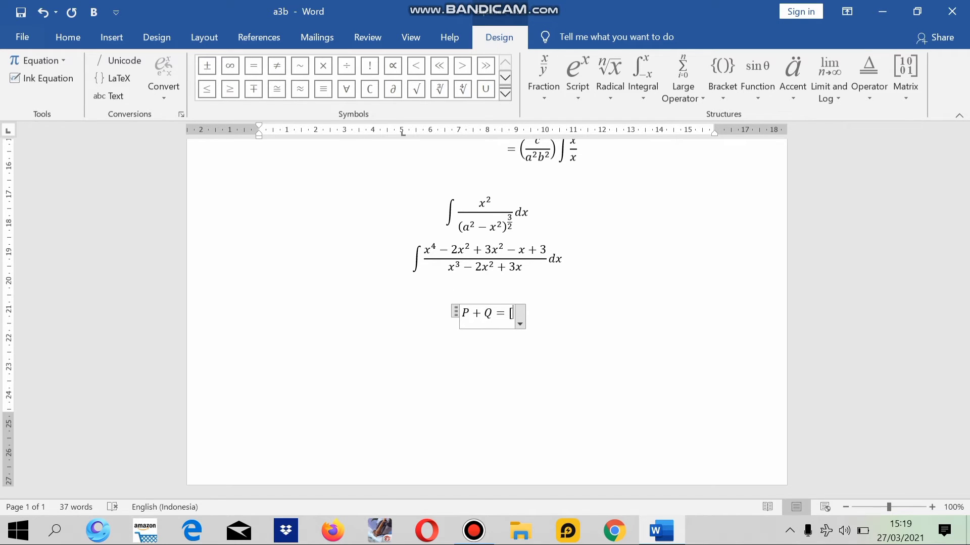
text(\mat)
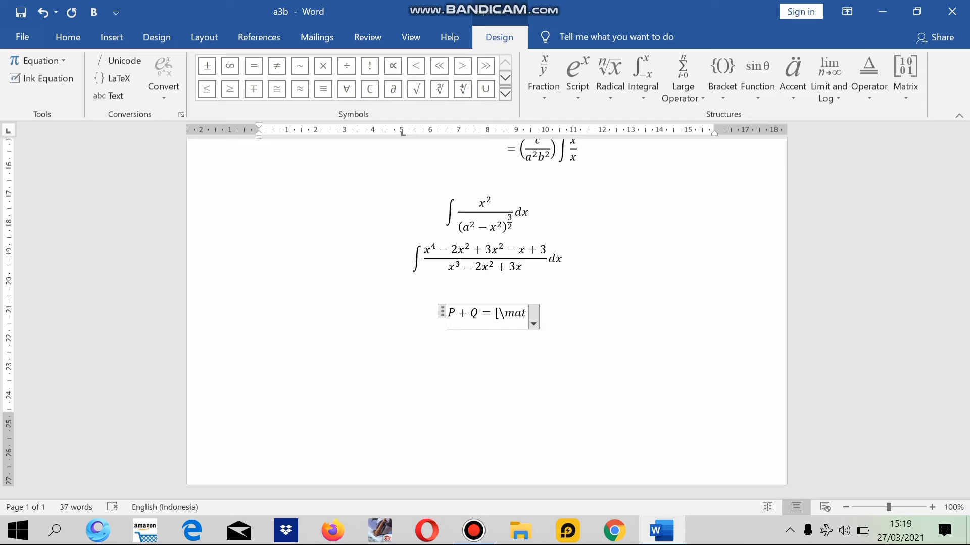
text(rix )
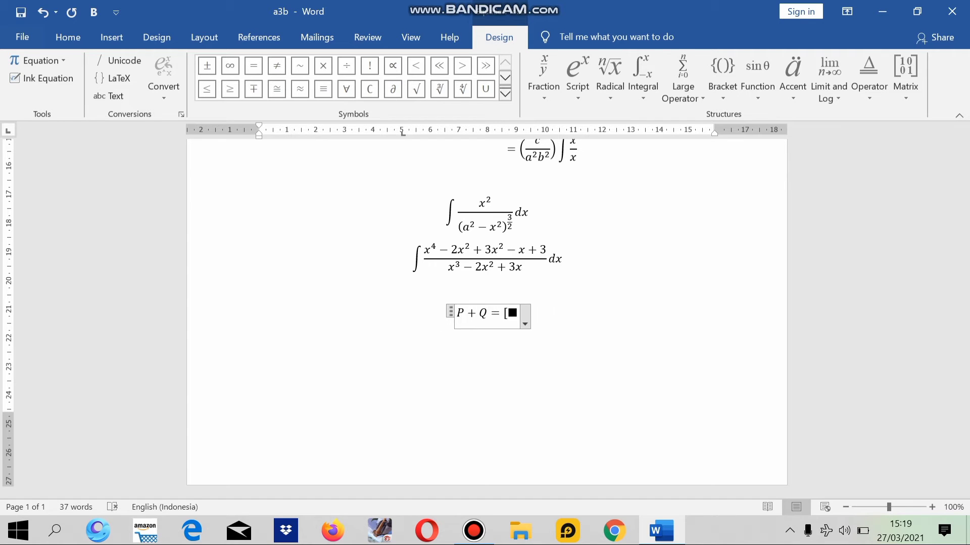
text((&&@@) )
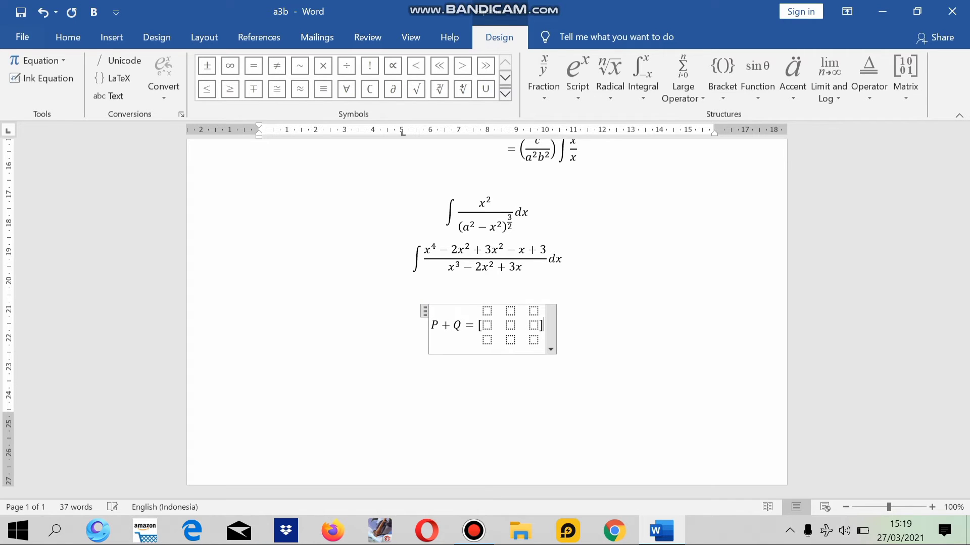
text(])
Fill the matrix's first column from top to bottom with 1, 5 and 3
key(Left)
key(Left)
key(Left)
key(Left)
key(Up)
key(Up)
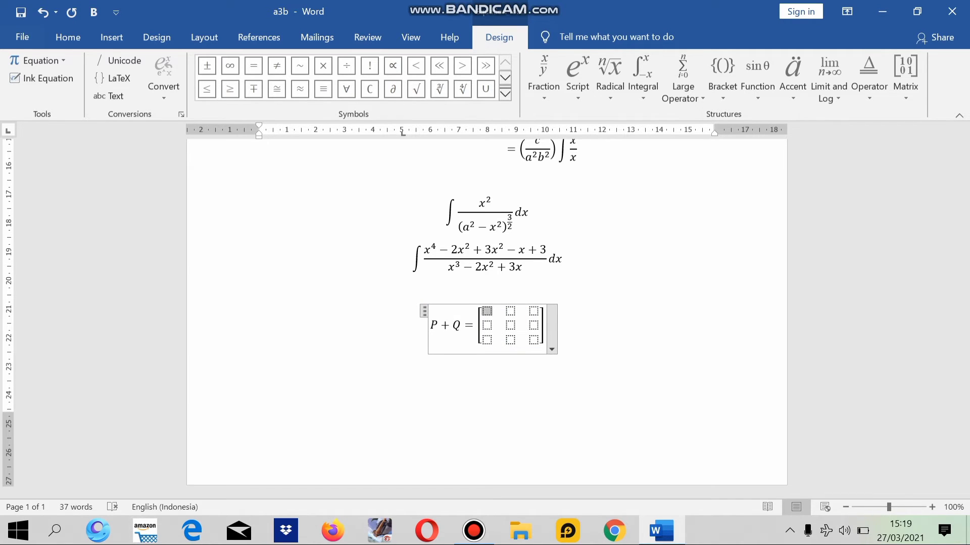
text(1)
key(Down)
text(5)
key(Down)
text(3)
Fill the matrix's second column from top to bottom with 4, 7 and 2
key(Right)
key(Up)
key(Up)
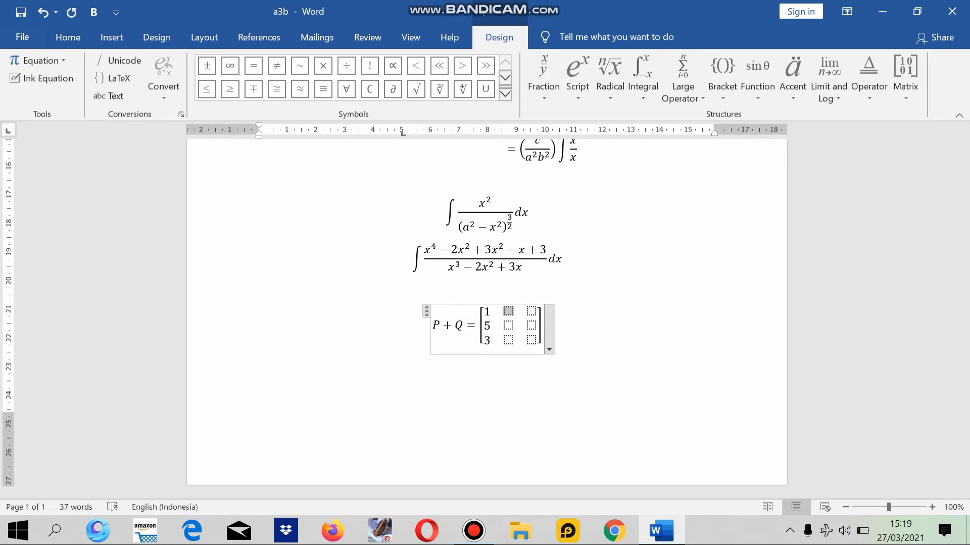
text(4)
key(Down)
text(7)
key(Down)
text(3)
key(BackSpace)
text(2)
Fill the matrix's third column from top to bottom with 8, 6 and 9
key(Right)
key(Up)
key(Up)
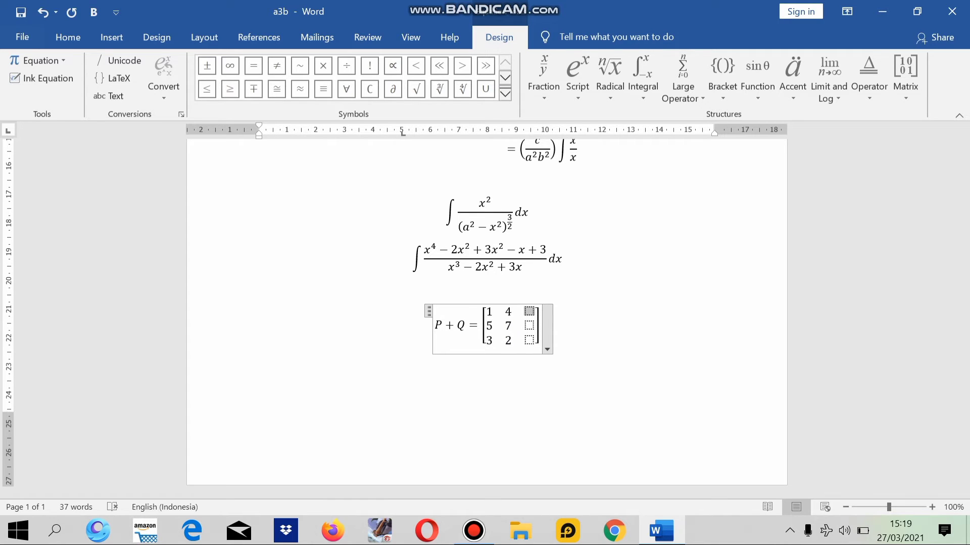
text(8)
key(Down)
text(6)
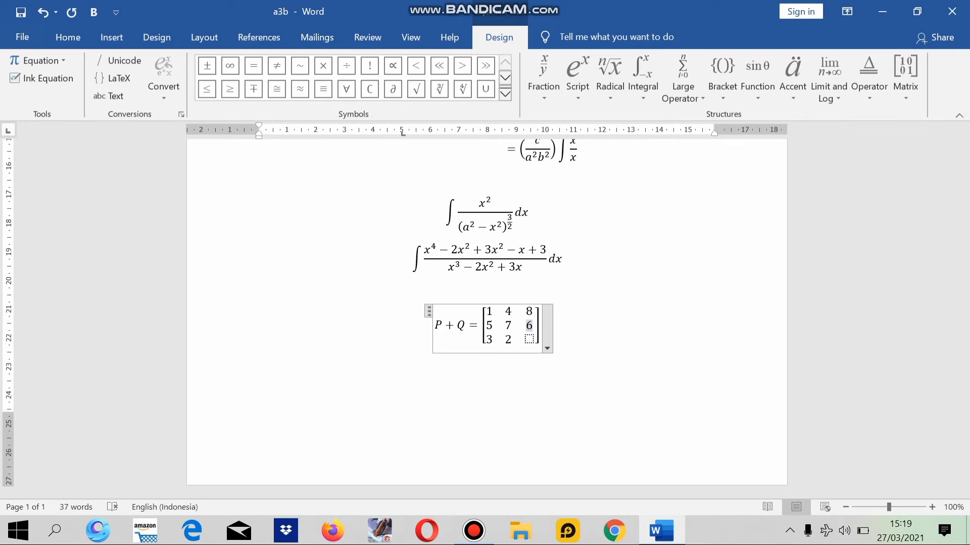
key(Down)
text(9)
Append a plus sign and an empty 3×3 matrix in square brackets after the first matrix
key(Right)
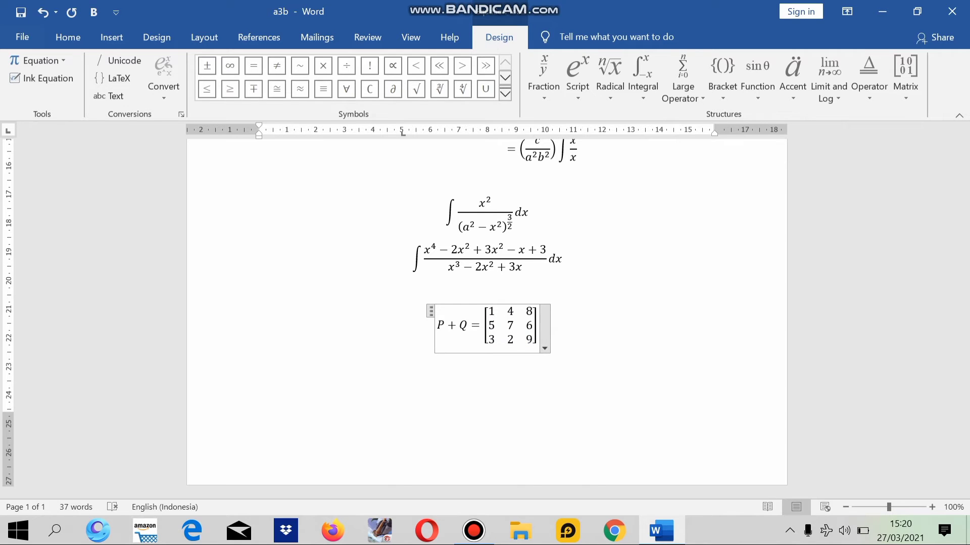
text(+)
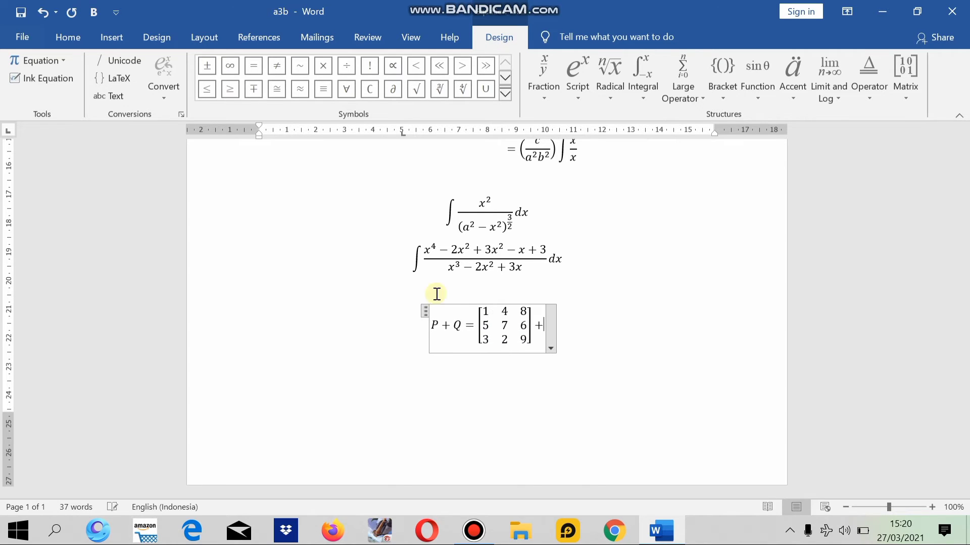
text([)
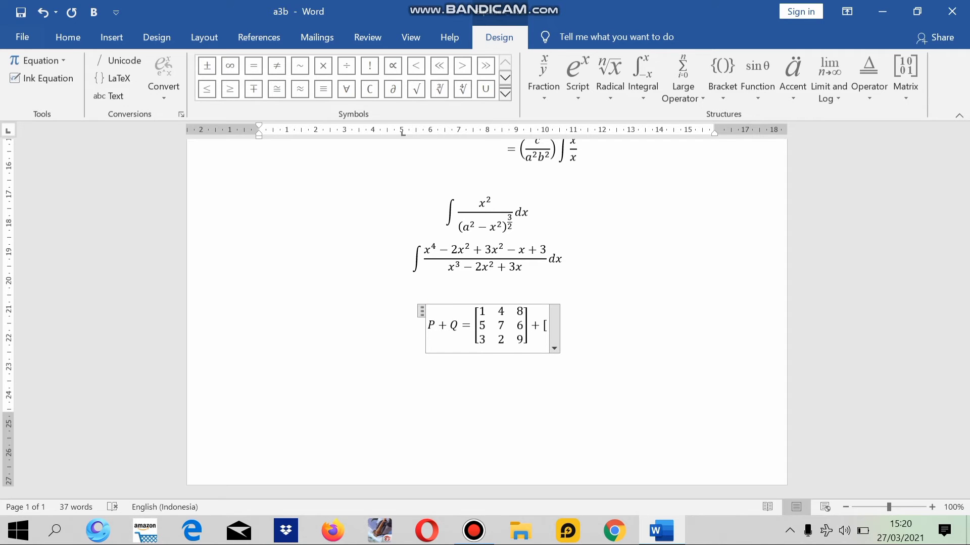
text(\)
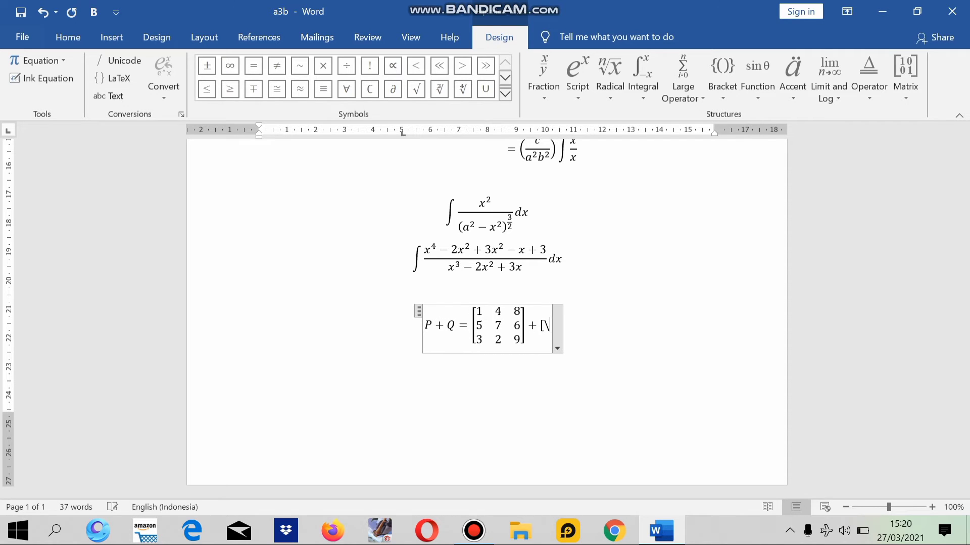
text(mat)
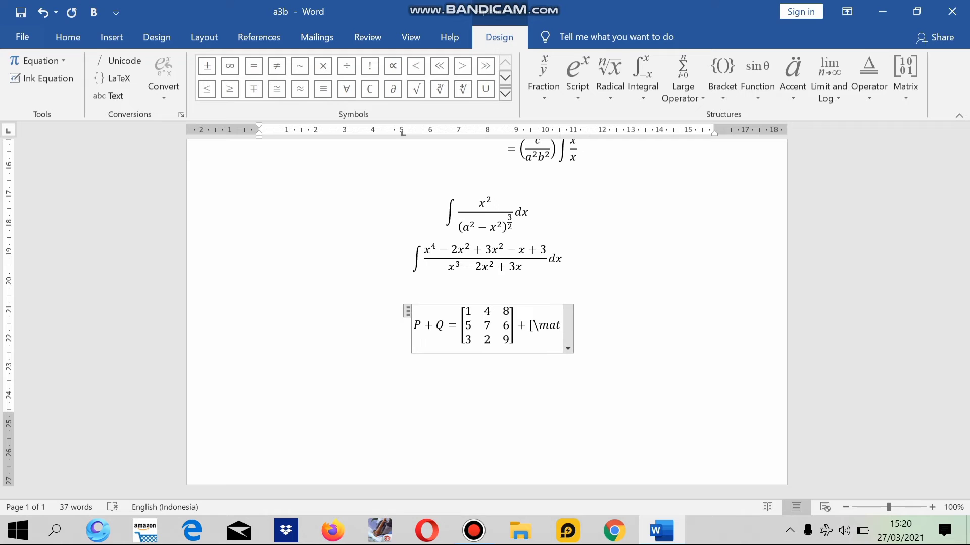
text(rix )
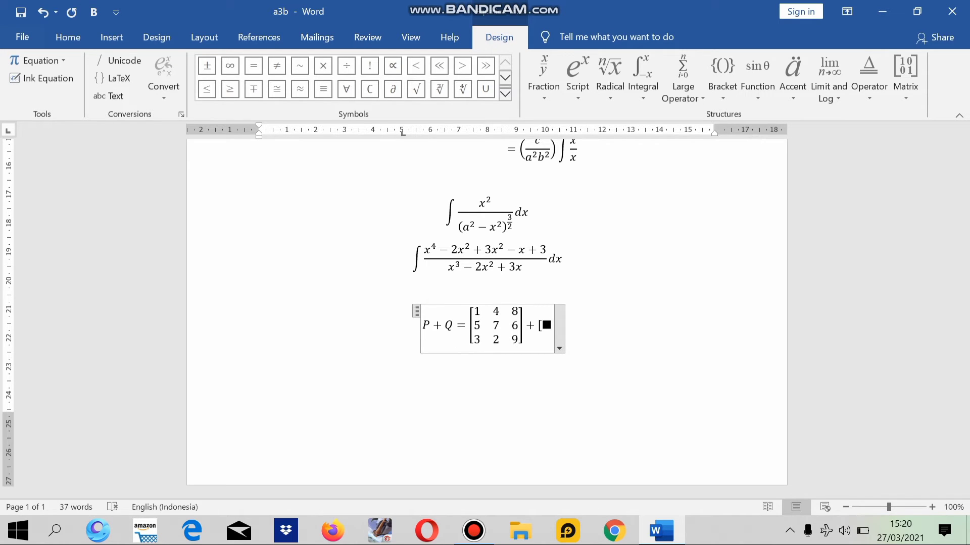
text((&&@@))
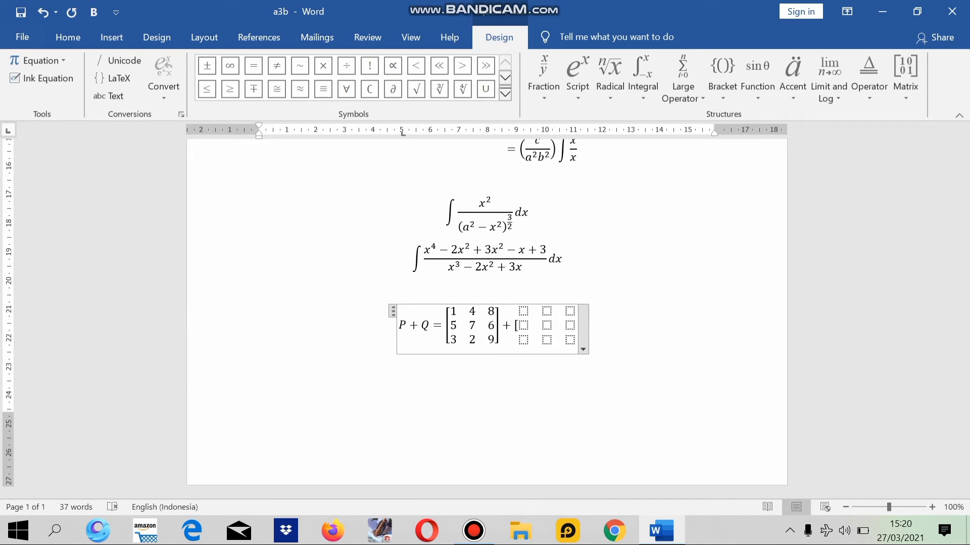
text( ])
Fill the second matrix's top row with 9, 2 and 5
key(Left)
key(Left)
key(Left)
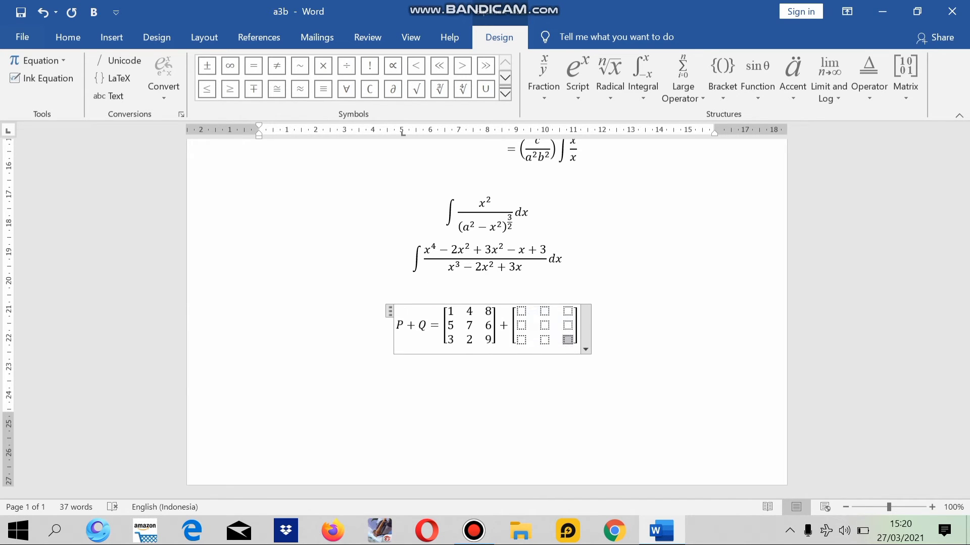
key(Up)
key(Up)
text(9)
key(Right)
text(9)
key(BackSpace)
text(2)
key(Right)
text(3)
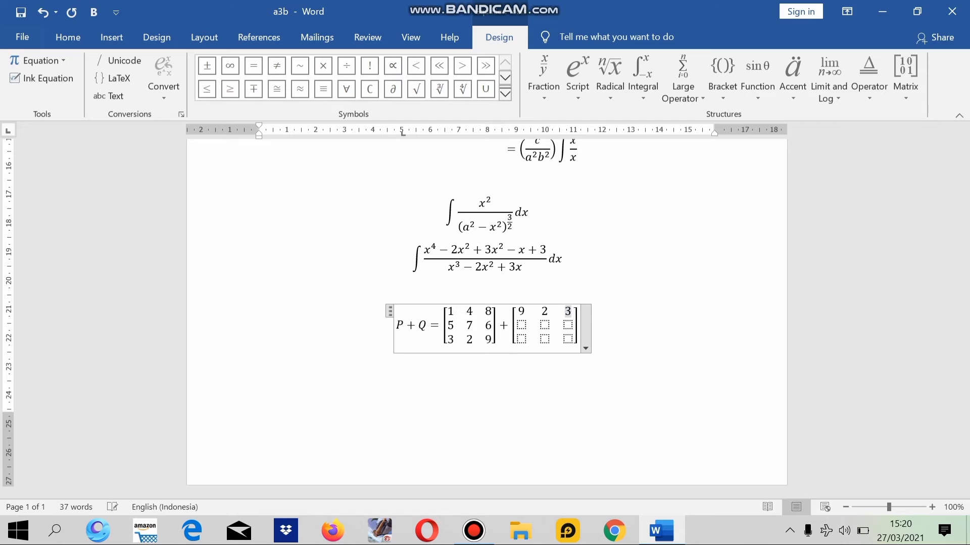
key(Down)
key(Up)
key(BackSpace)
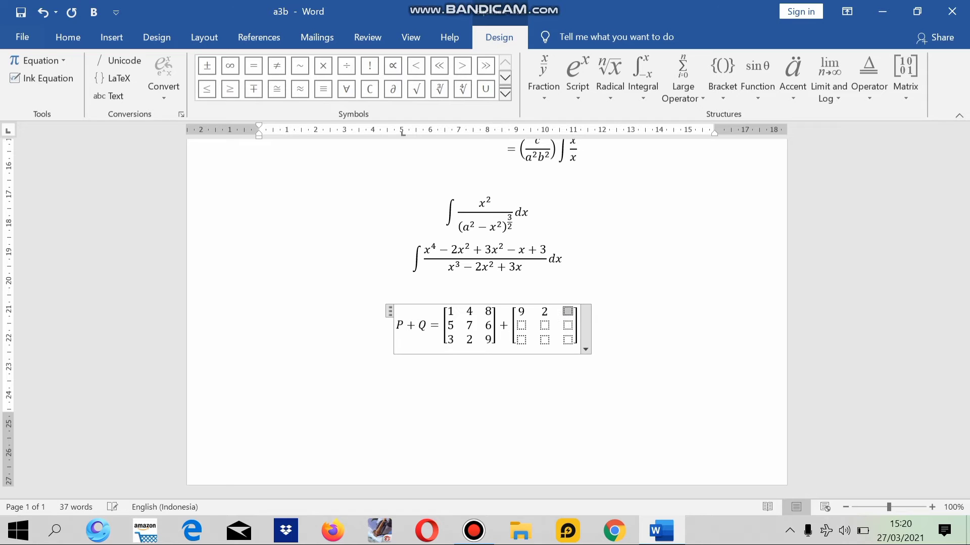
text(5)
Fill the second matrix's middle row with 3, 6 and 8
key(Down)
key(Left)
key(Left)
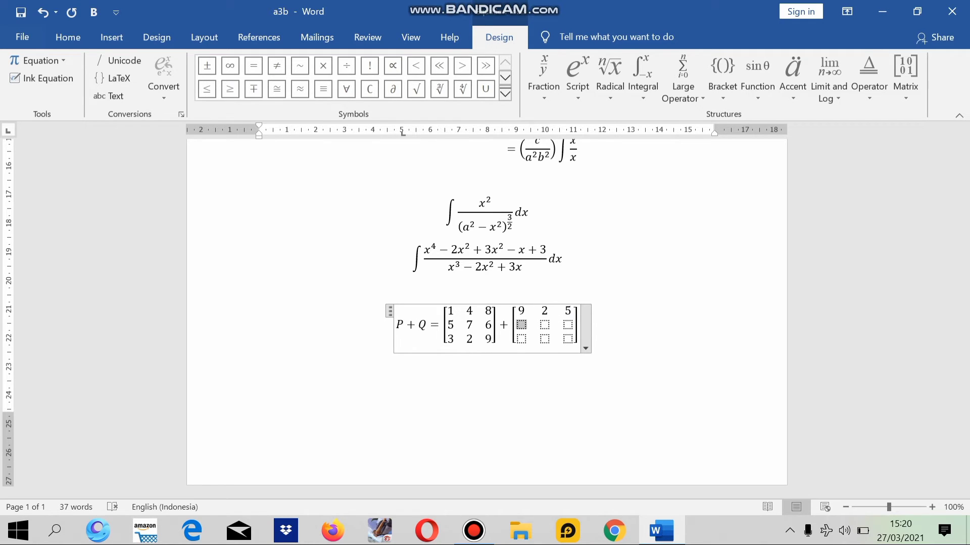
text(3)
key(Right)
text(6)
key(Right)
text(8)
Fill the second matrix's bottom row with 7, 4 and 1, and leave the equation for a new line
key(Down)
key(Left)
key(Left)
text(7)
key(Right)
text(4)
key(Right)
text(1)
key(Up)
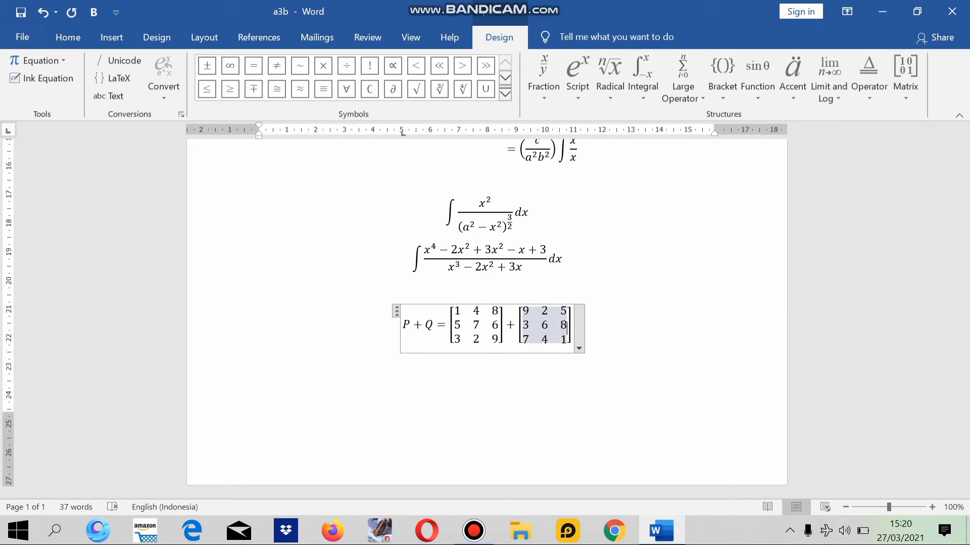
key(Right)
key(Right)
key(Return)
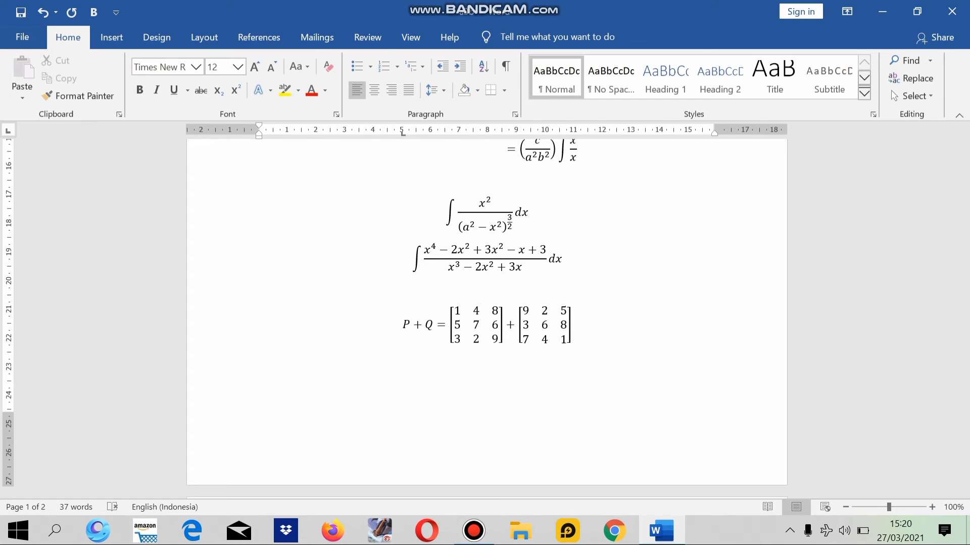
Insert a new equation below reading P + Q = followed by an empty 3×3 matrix in square brackets
key(alt+equal)
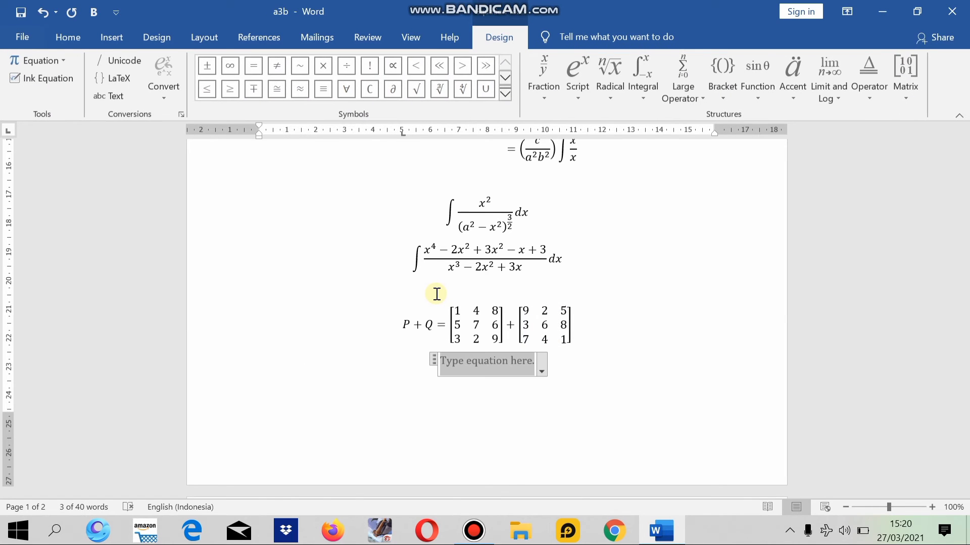
text(P+)
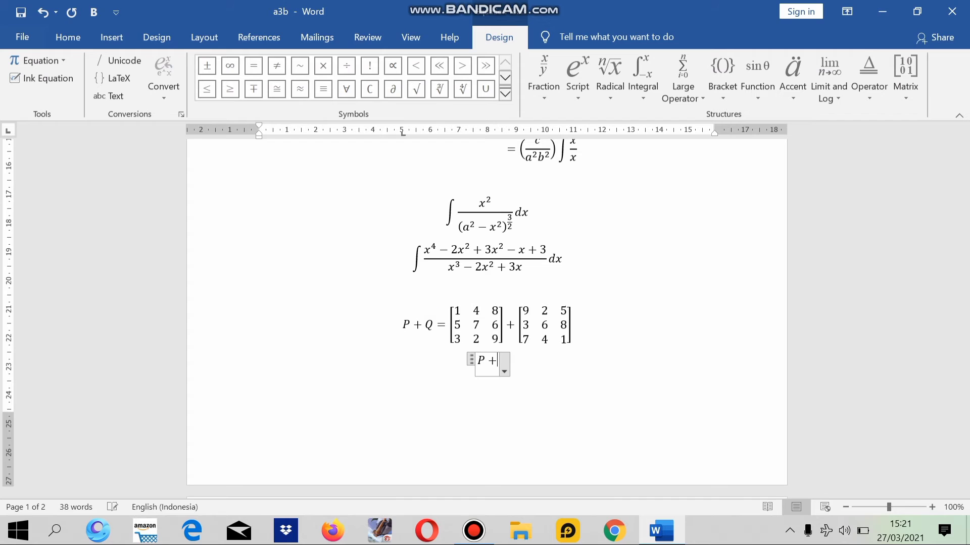
text(Q=)
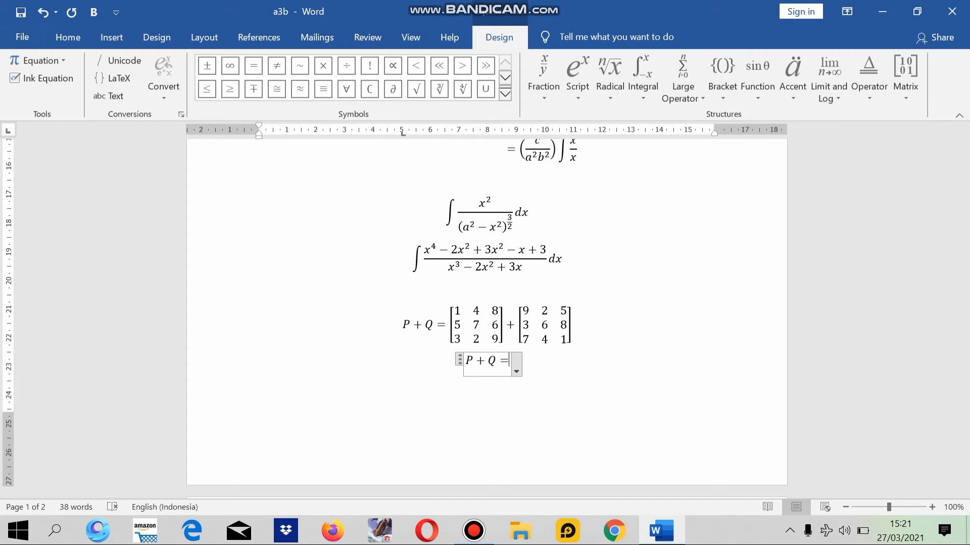
text([\)
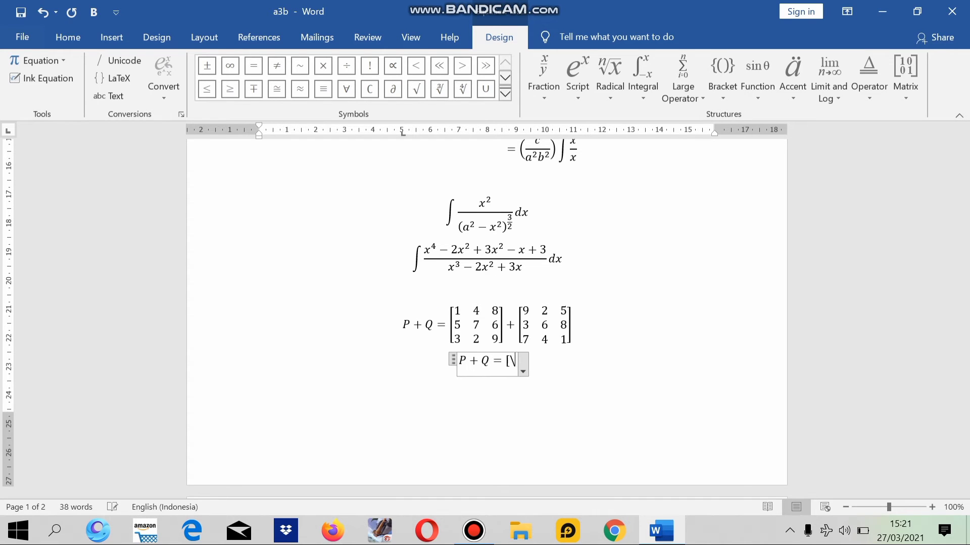
text(matri)
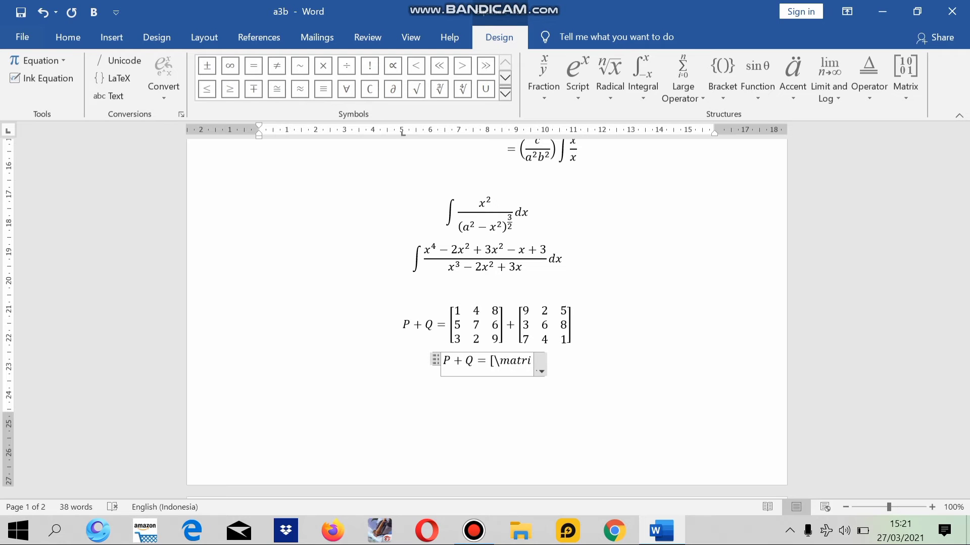
text(x )
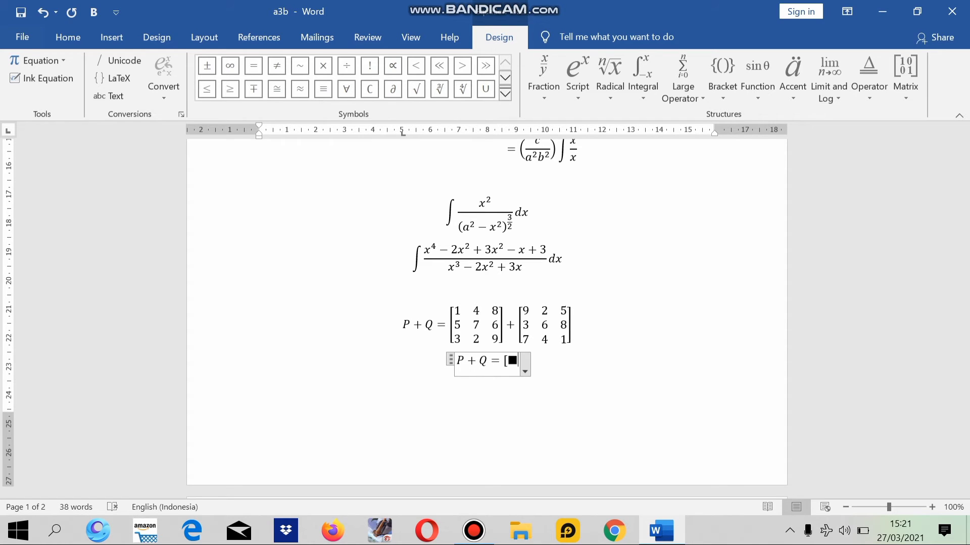
text(()
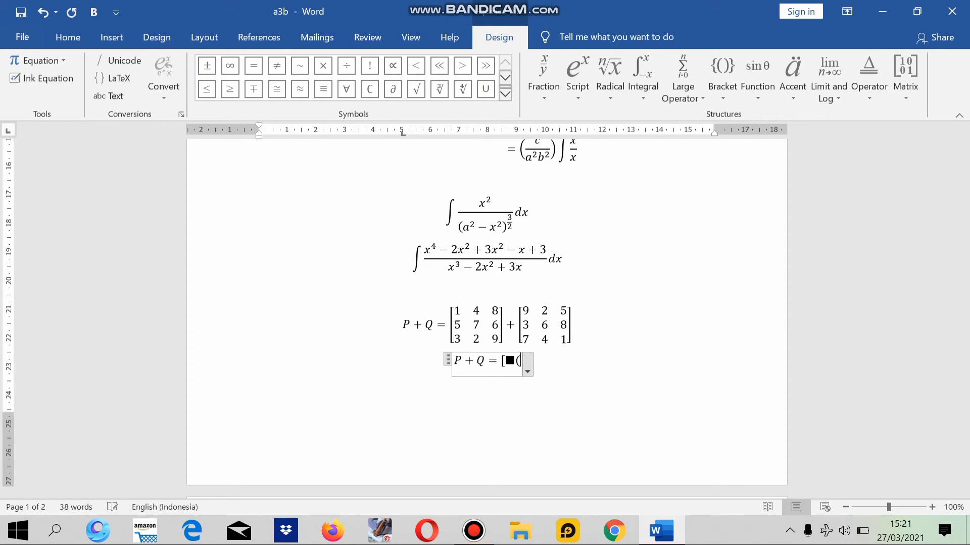
text(&&@@))
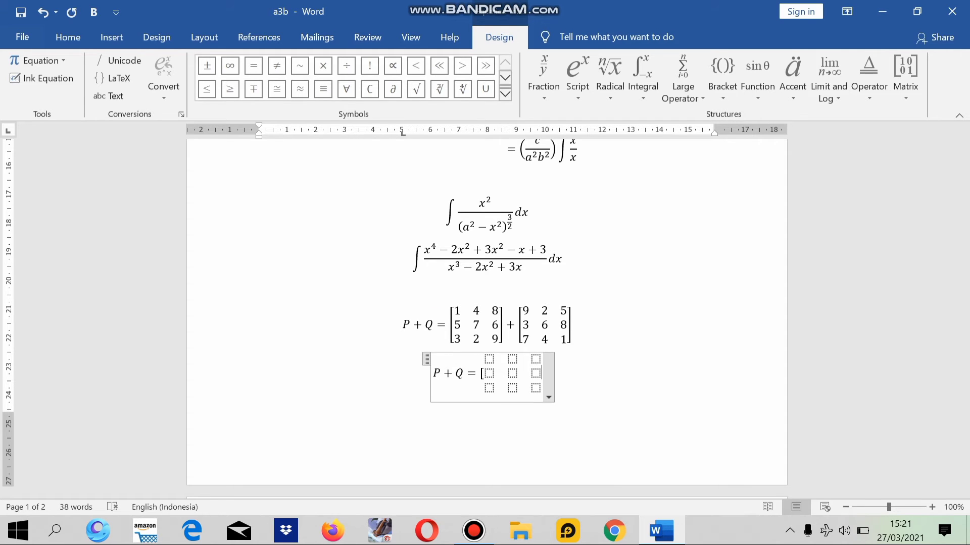
text( ])
Fill the top row of the new line's matrix with the sums 1 + 9, 4 + 2 and 8 + 5
key(Left)
key(Left)
key(Left)
key(Left)
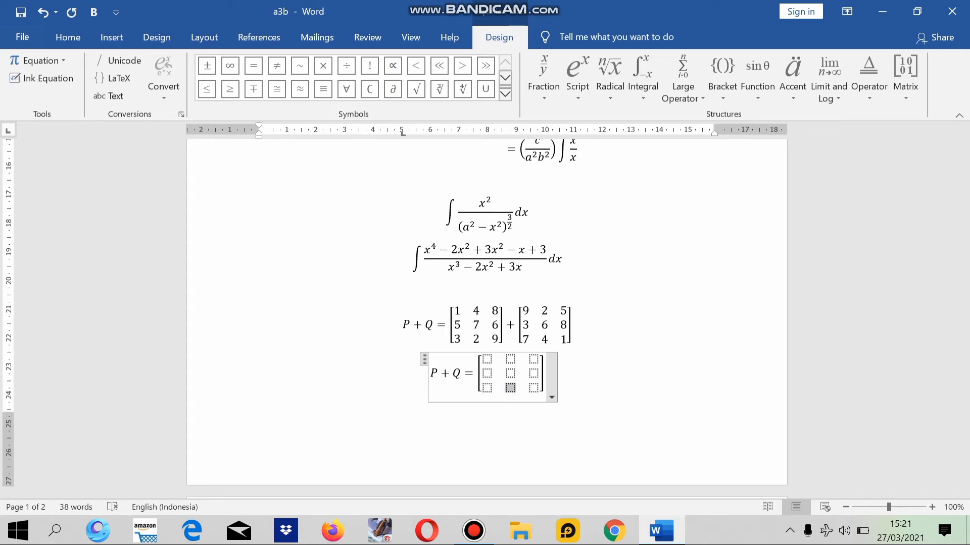
key(Up)
key(Up)
text(1+9)
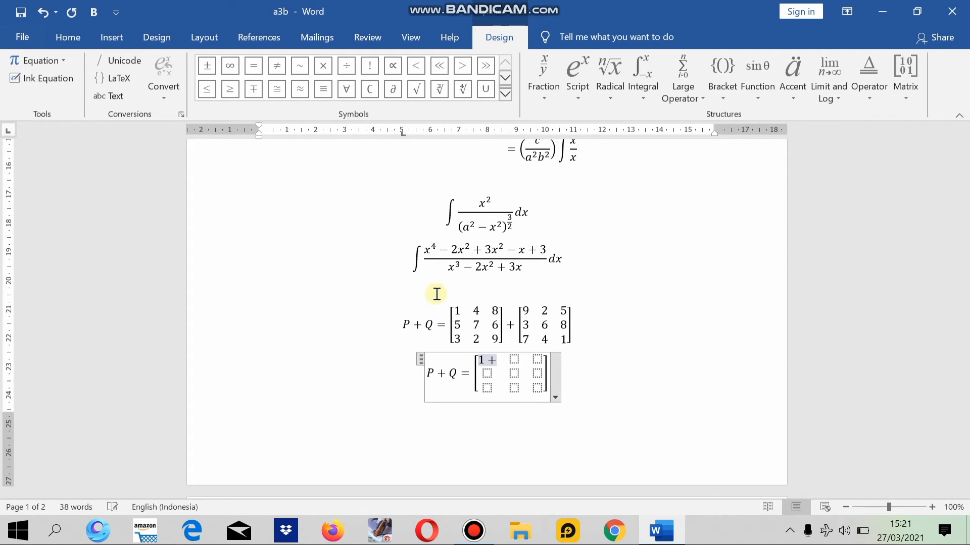
key(Right)
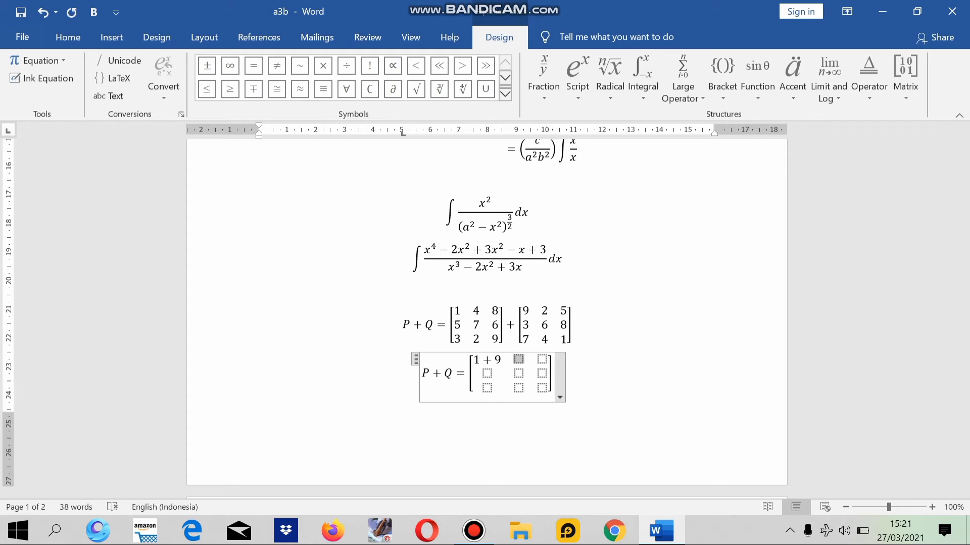
text(4+2)
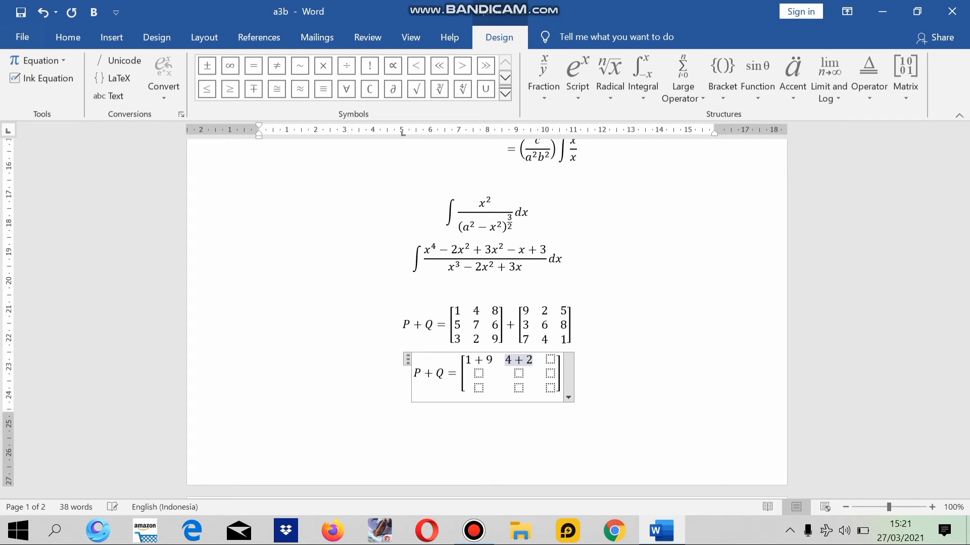
key(Right)
text(8+5)
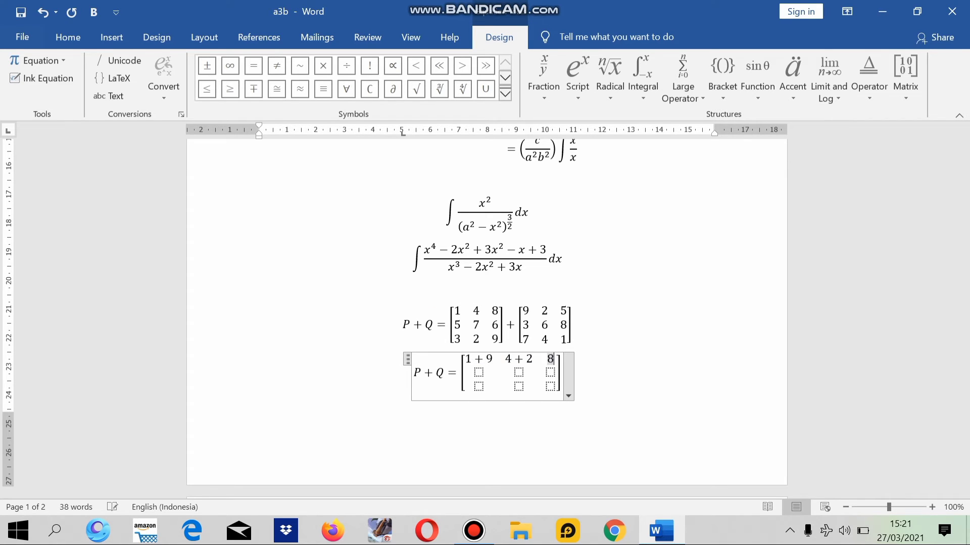
Fill the middle row of the sum matrix with 5 + 3, 7 + 6 and 6 + 8
key(Down)
key(Left)
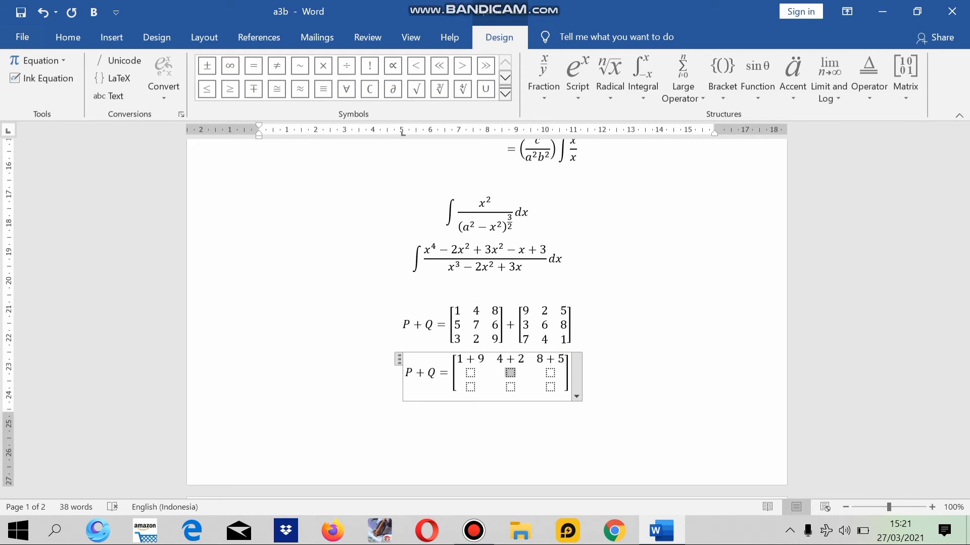
key(Left)
text(5+4)
key(BackSpace)
text(3)
key(Right)
text(7+)
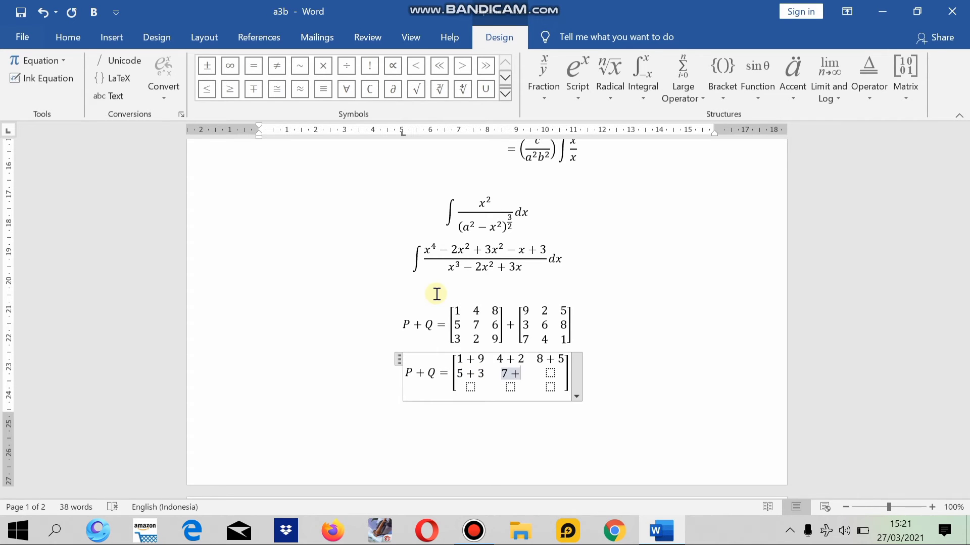
text(6)
key(Right)
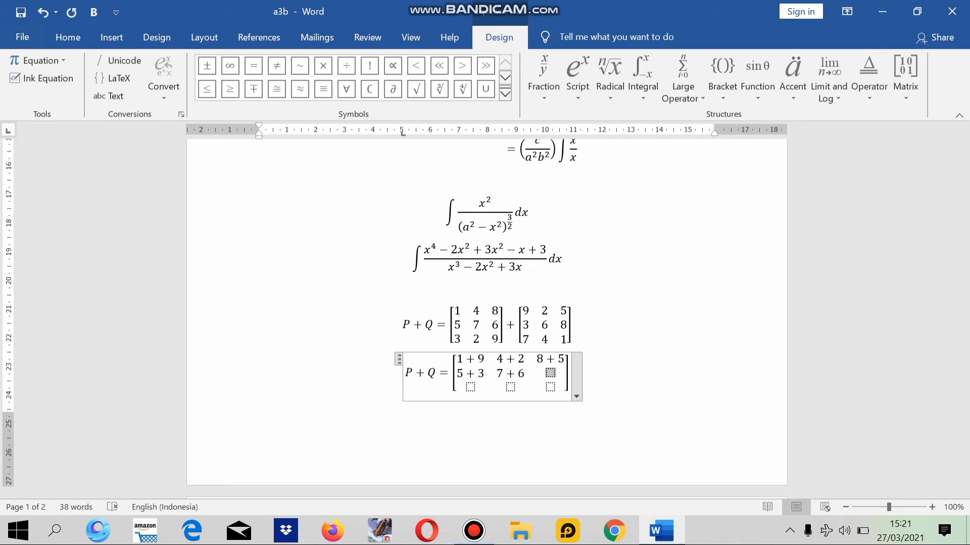
text(6 +)
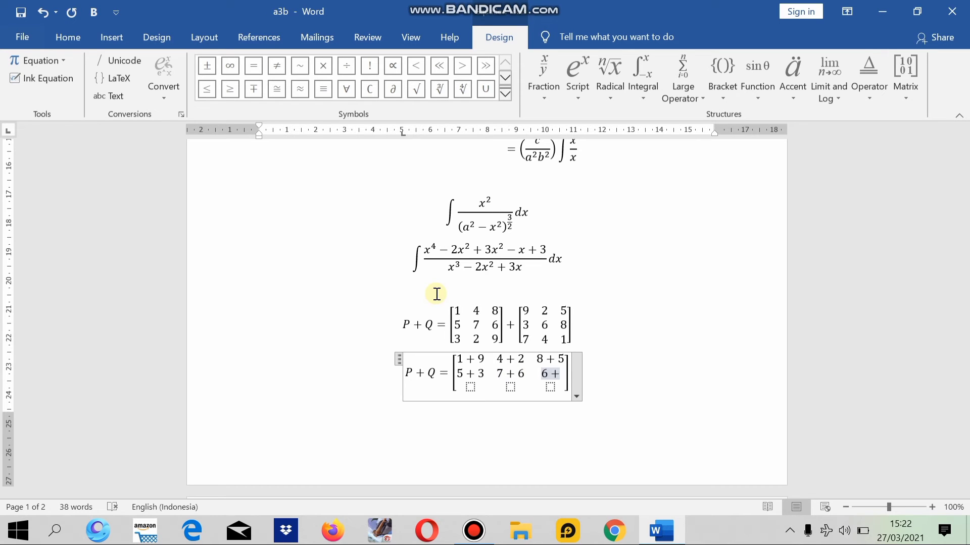
text(8)
Fill the bottom row of the sum matrix with 3 + 7, 2 + 4 and 9 + 2, and leave the equation
key(Down)
key(Left)
key(Left)
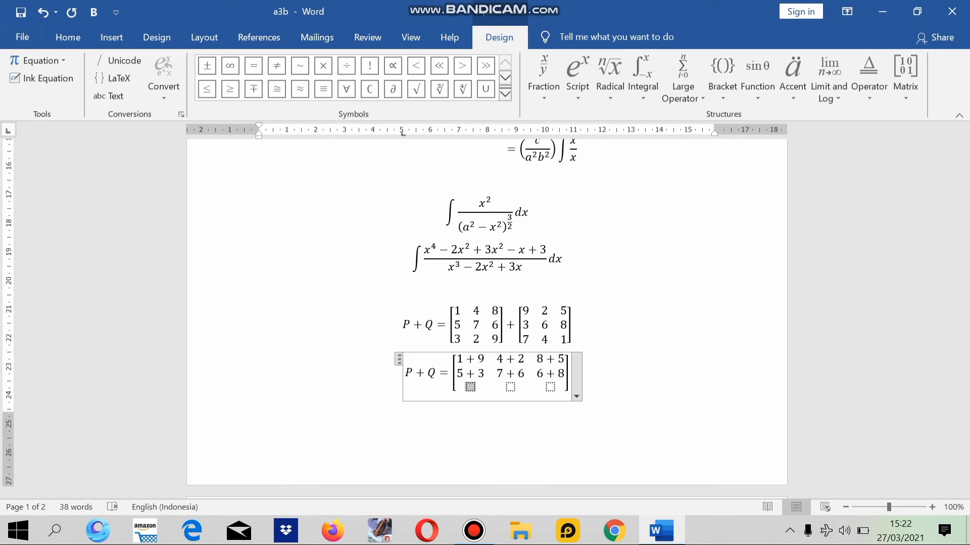
text(3+)
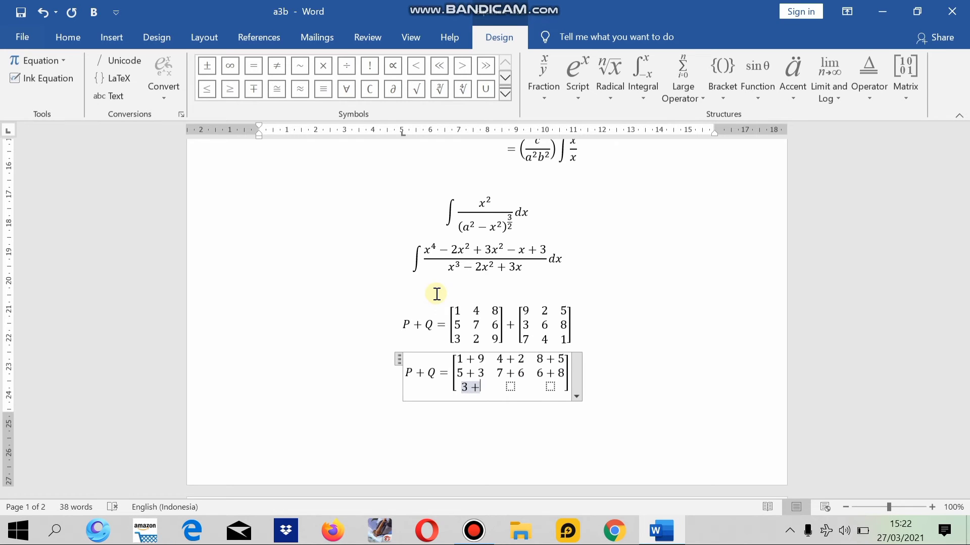
text(7)
key(Right)
text(2+)
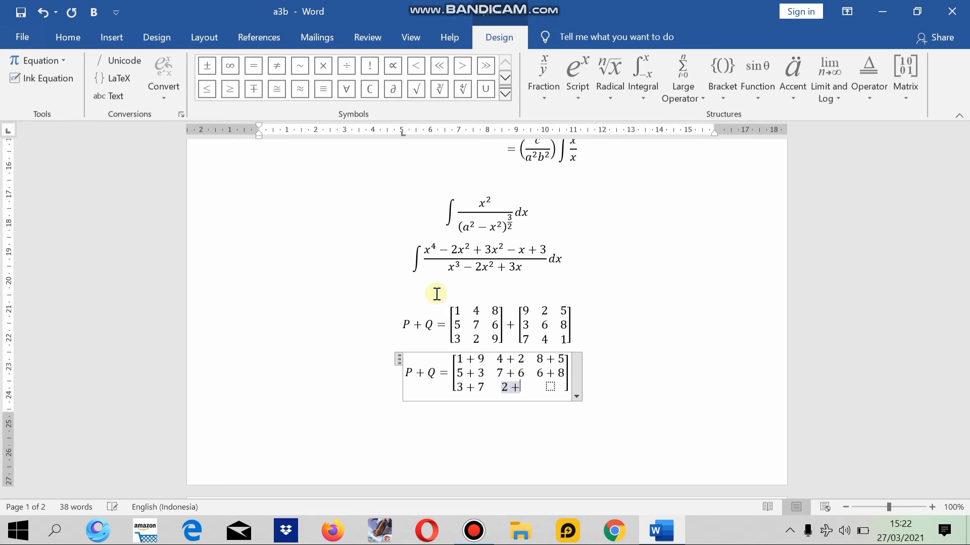
text(4)
key(Right)
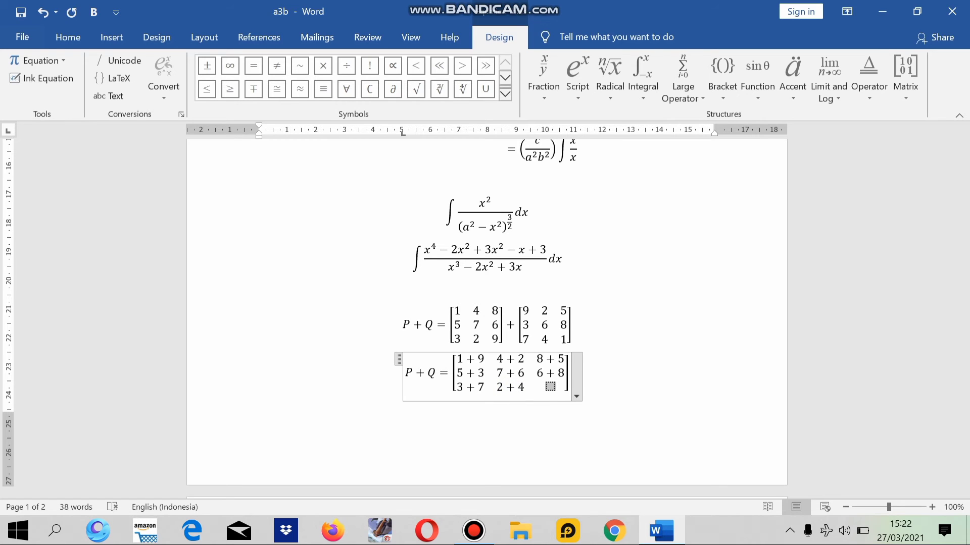
text(9+2)
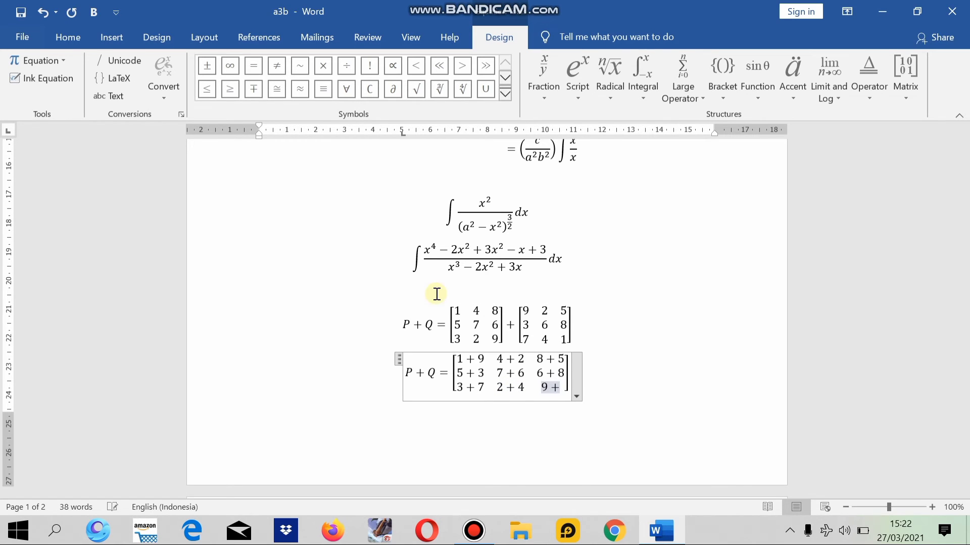
key(Right)
key(Right)
key(Right)
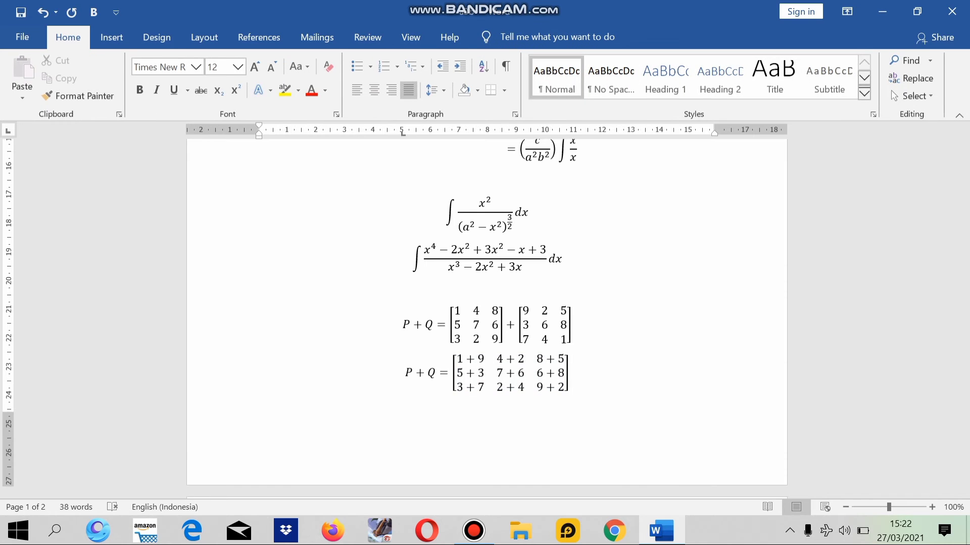
Insert a new equation on a new line below the sum matrix, starting with P + Q =
key(Return)
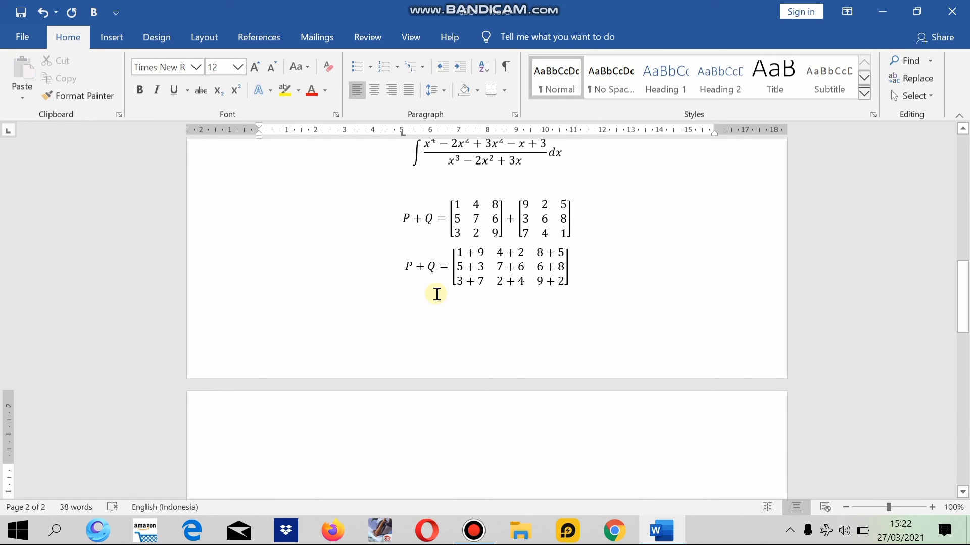
key(alt+equal)
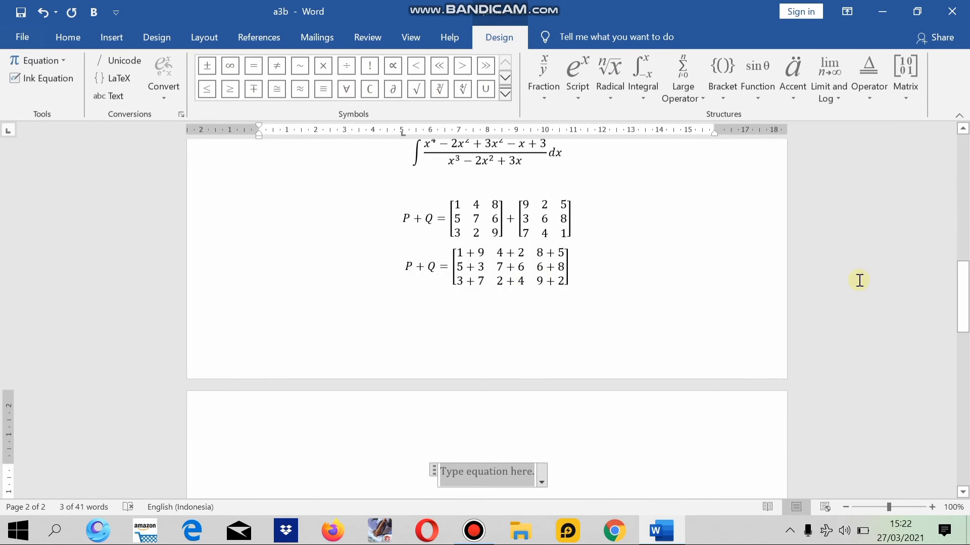
drag(963, 281, 965, 317)
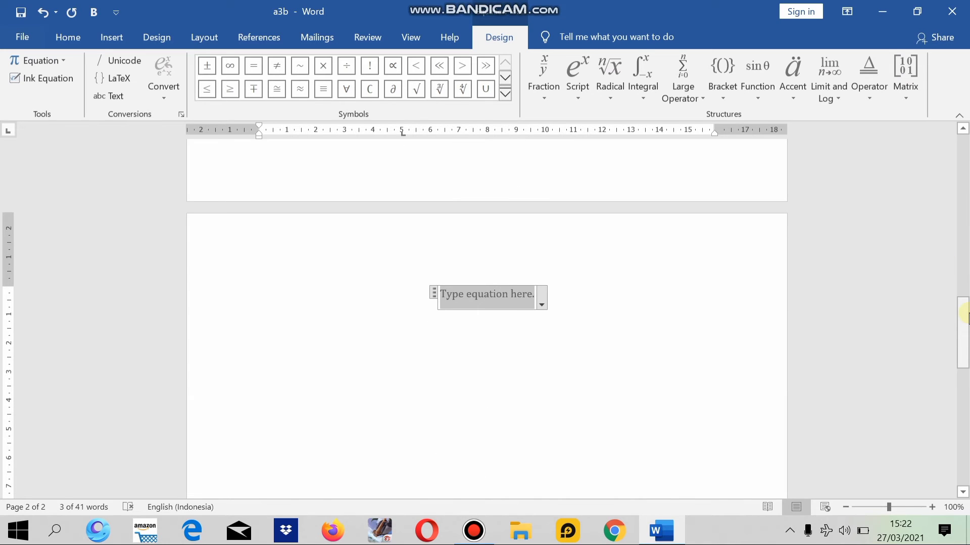
text(P)
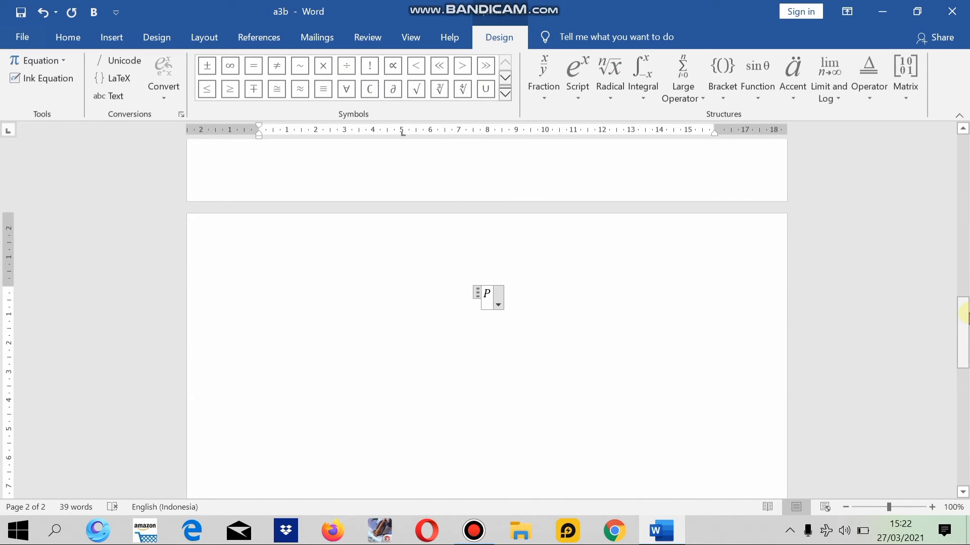
text( + Q = )
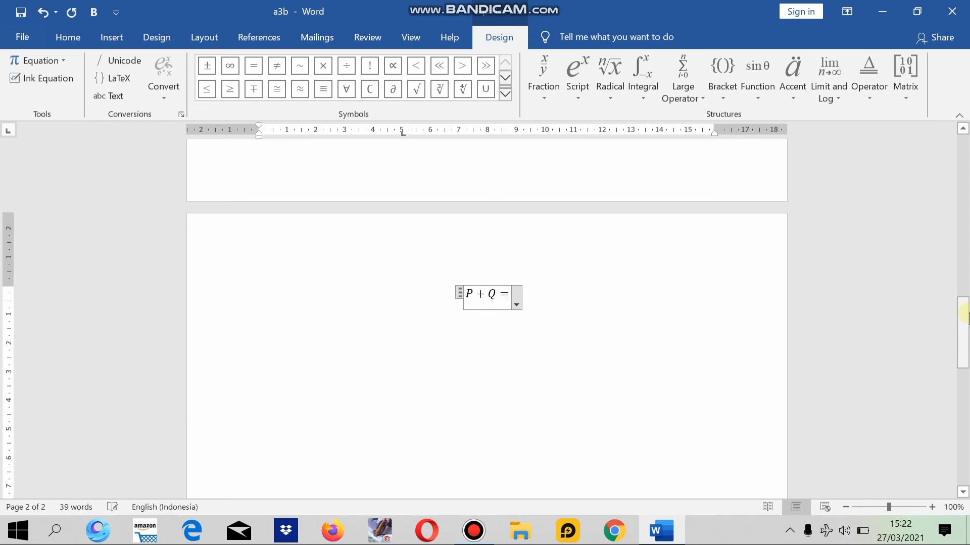
Add an empty 3×3 matrix in square brackets after the equals sign, using the linear code \matrix(&&@@)
text([)
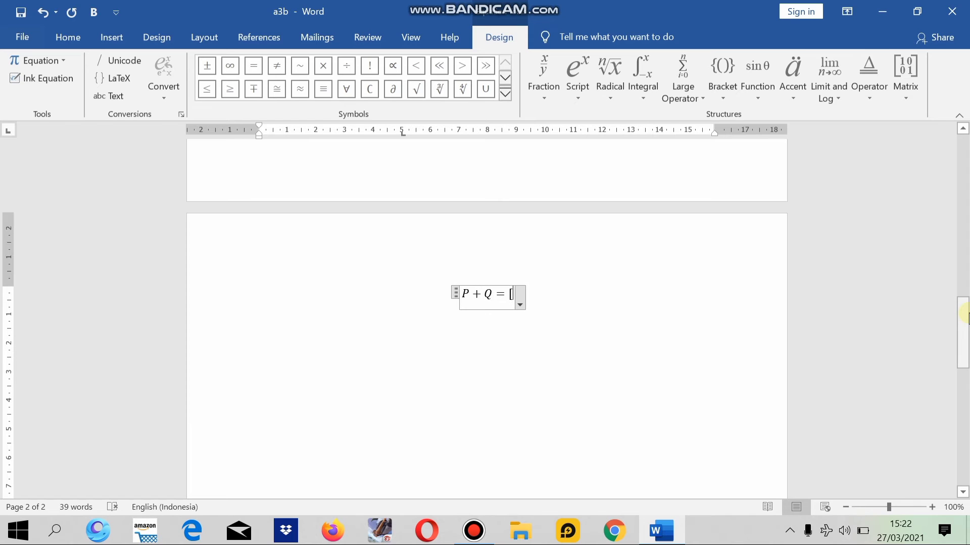
text(\mat)
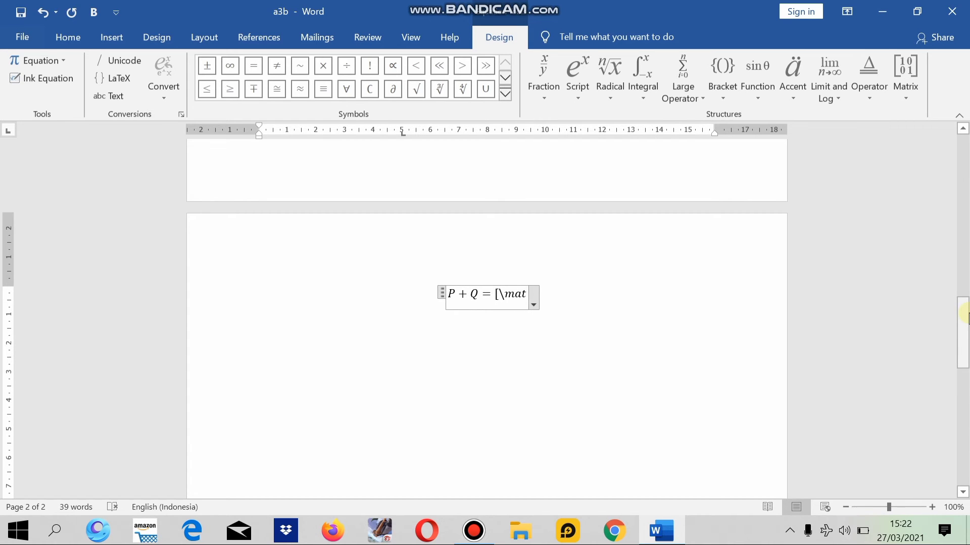
text(rix)
key(space)
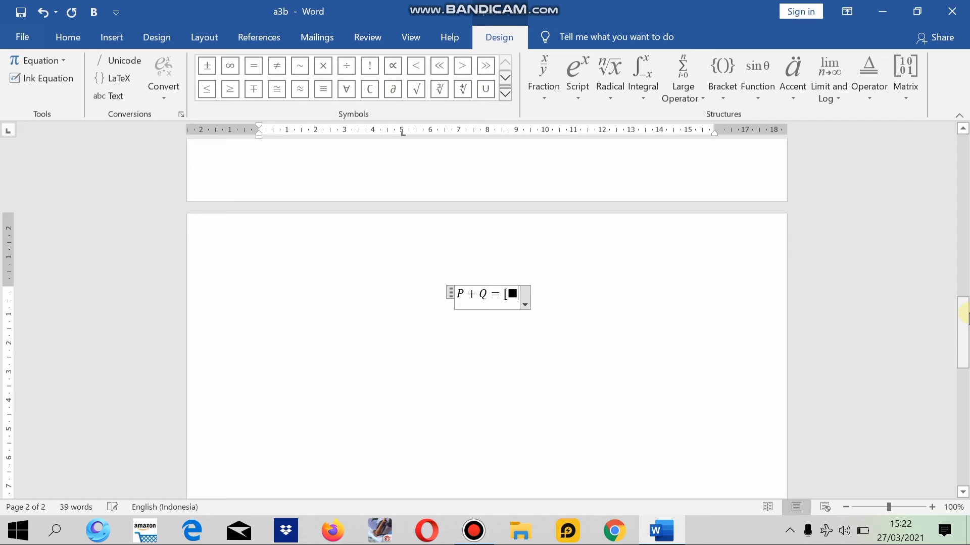
text(()
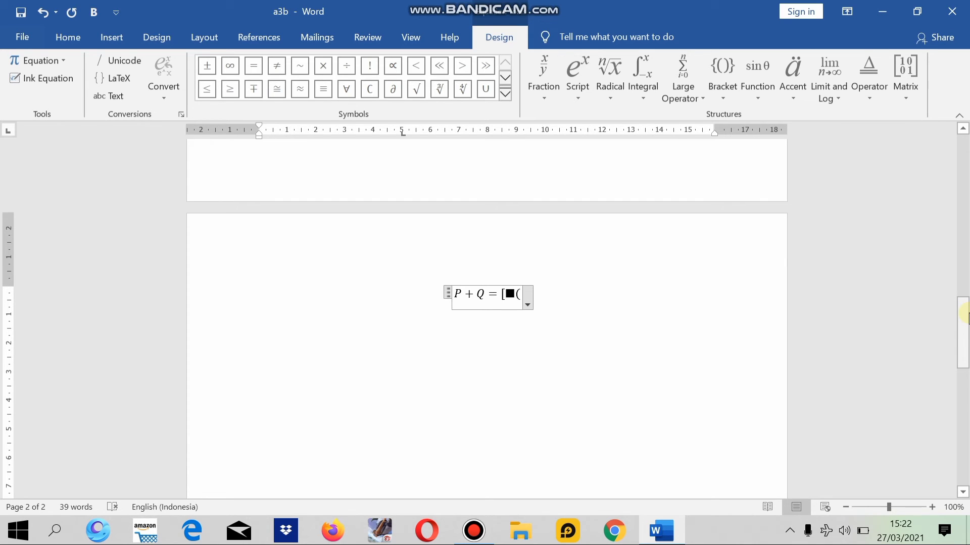
text(&&@@))
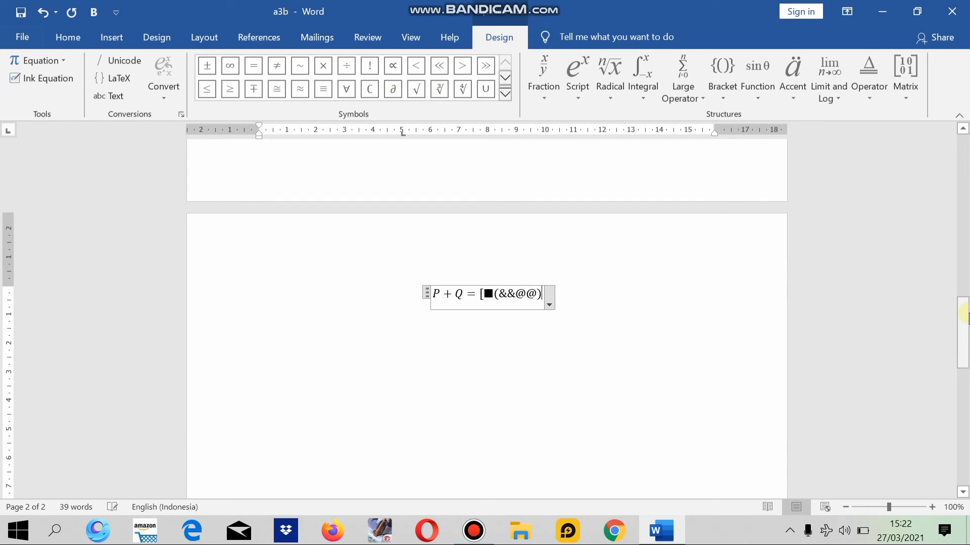
key(Right)
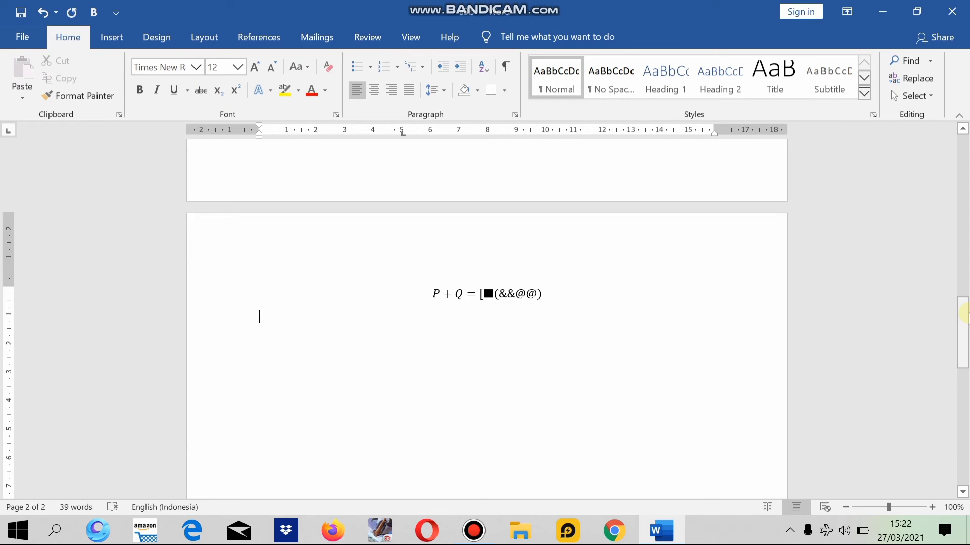
key(Up)
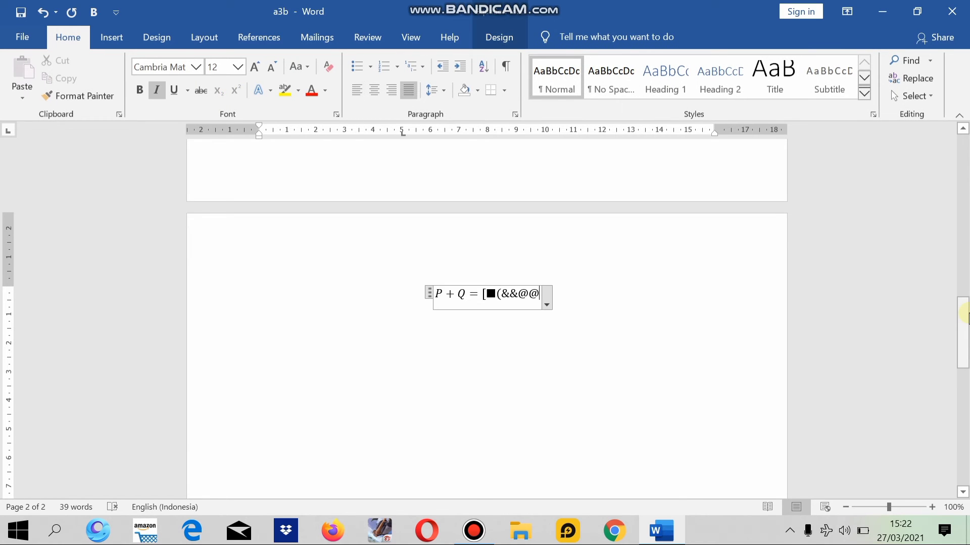
text())
key(space)
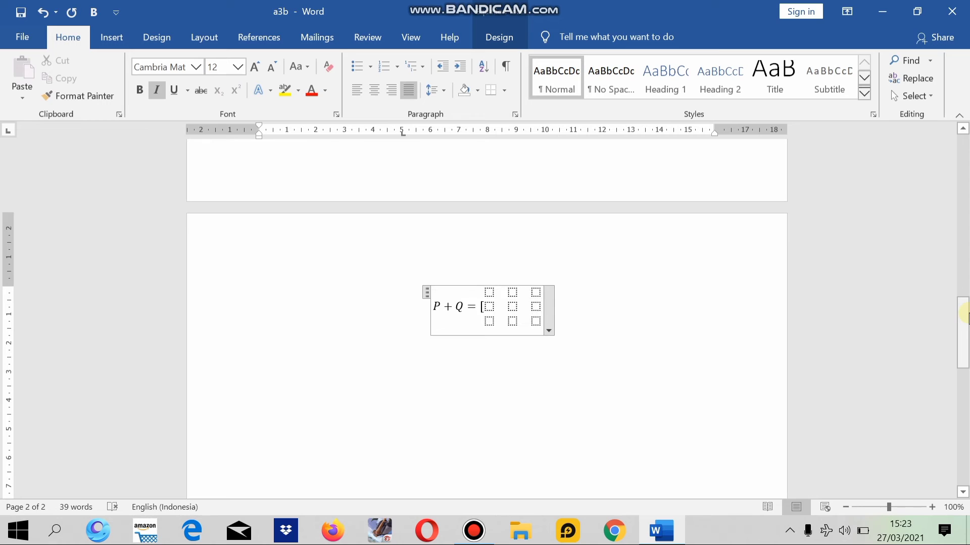
text(])
key(space)
Fill the top row of the result matrix with 10, 6 and 13
key(Left)
key(Left)
key(Left)
key(Left)
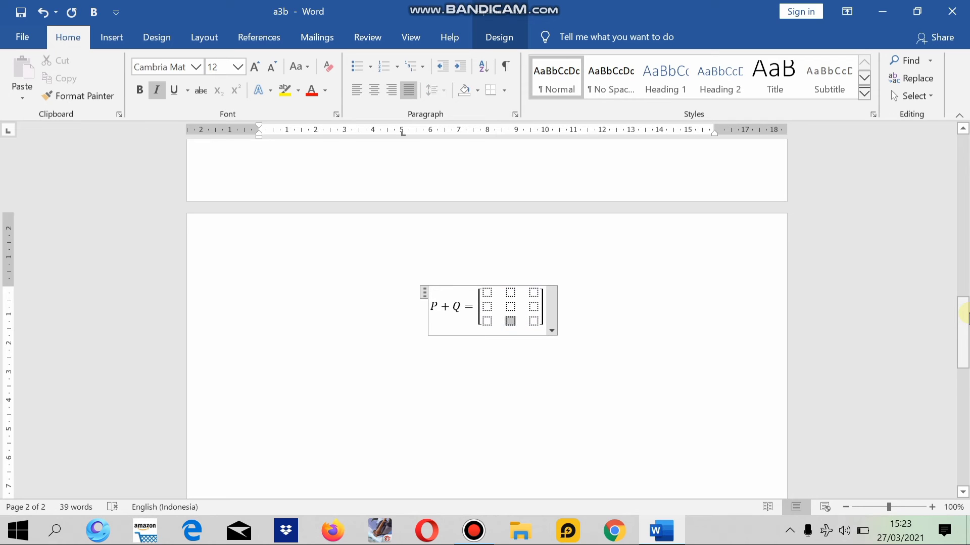
key(Up)
key(Up)
text(10)
key(Right)
text(6)
key(Right)
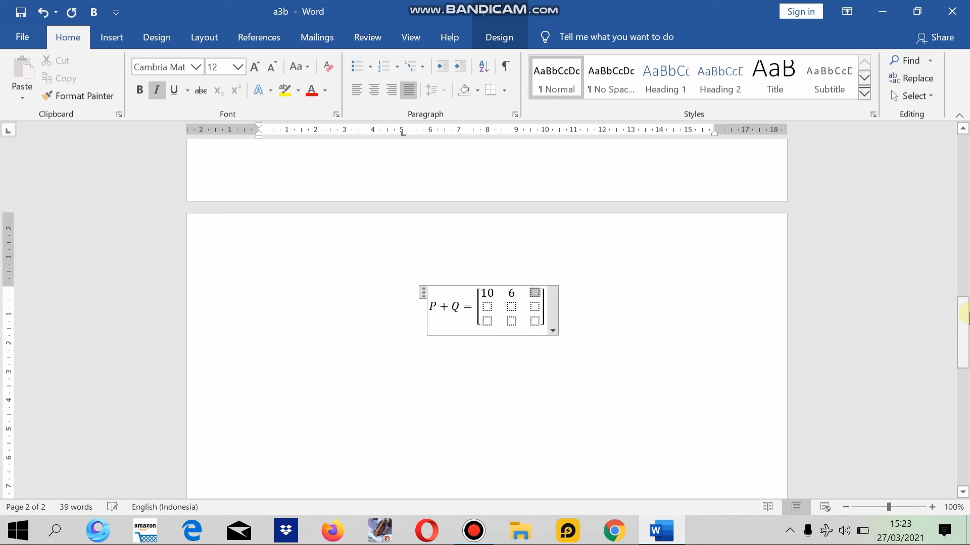
text(13)
Fill the middle row of the result matrix with 8, 13 and 14
key(Down)
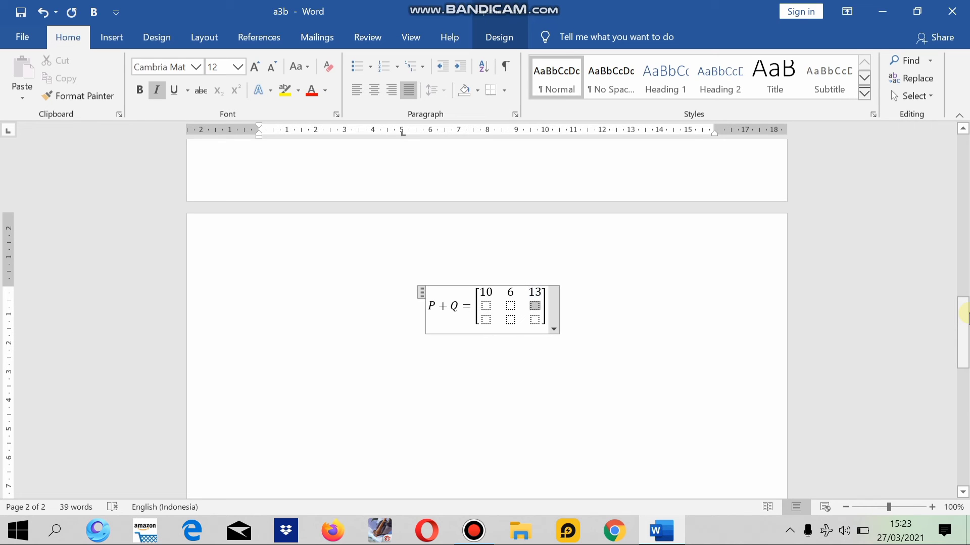
key(Left)
key(Left)
text(8)
key(Right)
text(13)
key(Right)
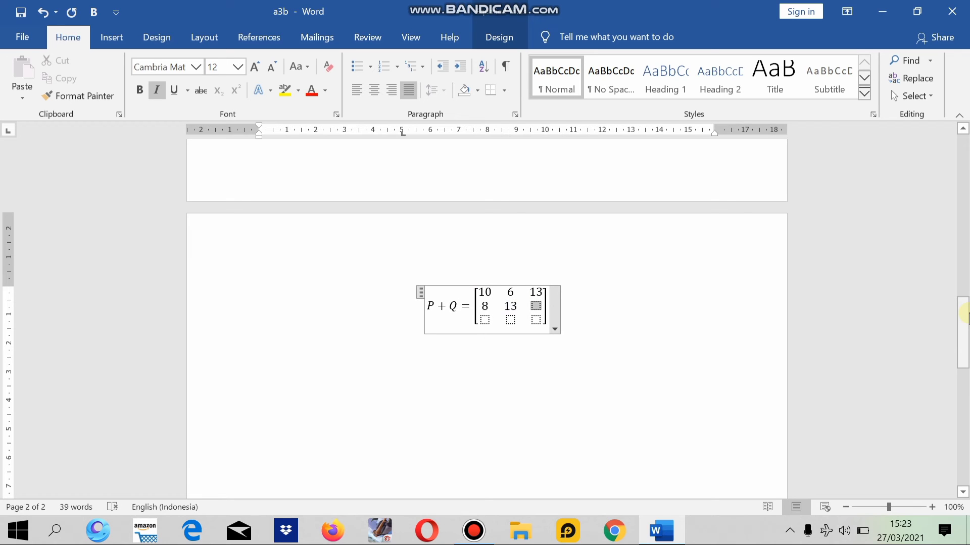
text(14)
Fill the bottom row of the result matrix with 10, 6 and 10, and leave the equation
key(Down)
key(Left)
key(Left)
text(10)
key(Right)
text(6)
key(Right)
text(10)
key(Up)
key(Up)
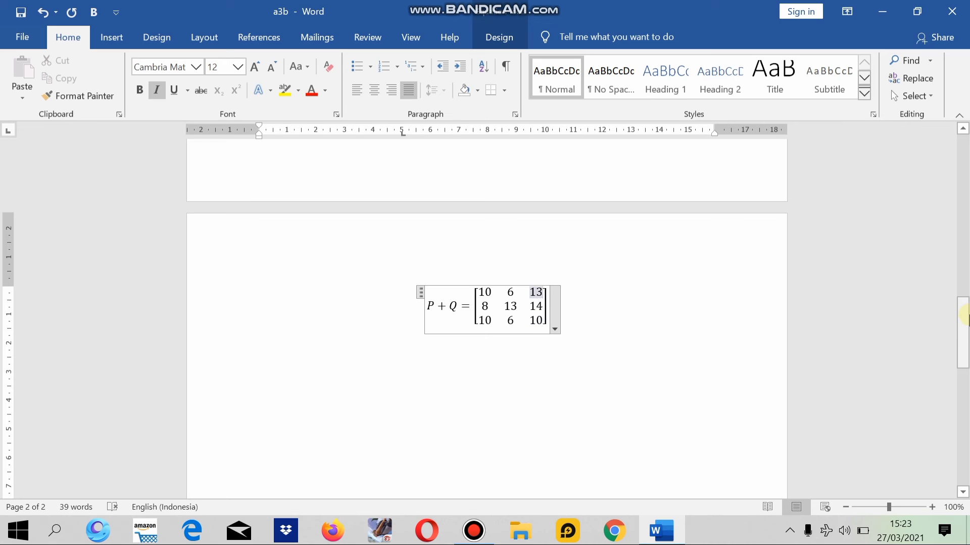
click(742, 359)
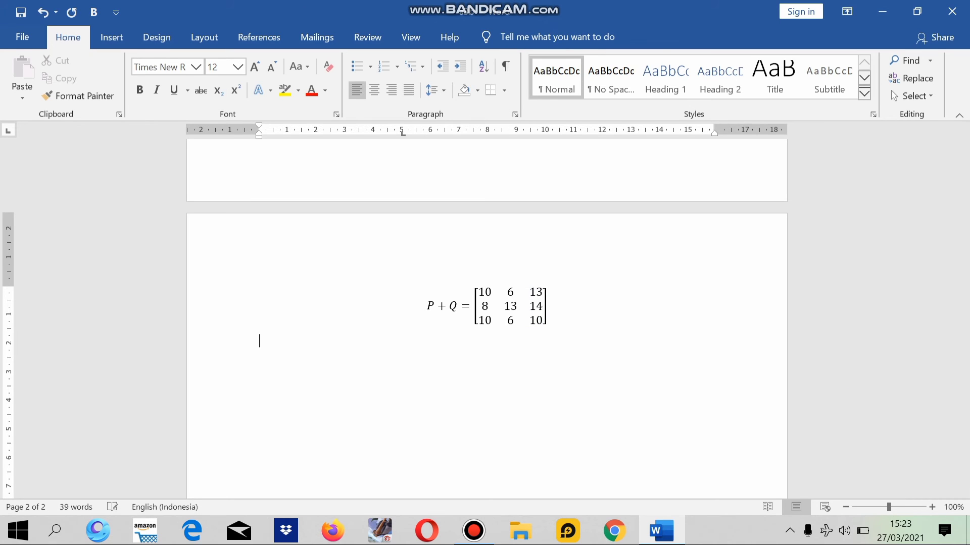
drag(964, 305, 965, 283)
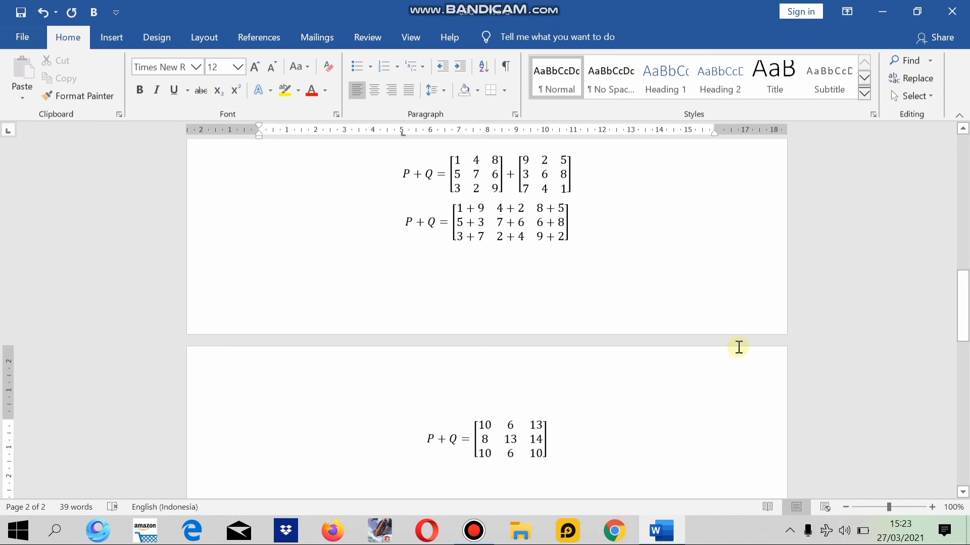
double_click(543, 454)
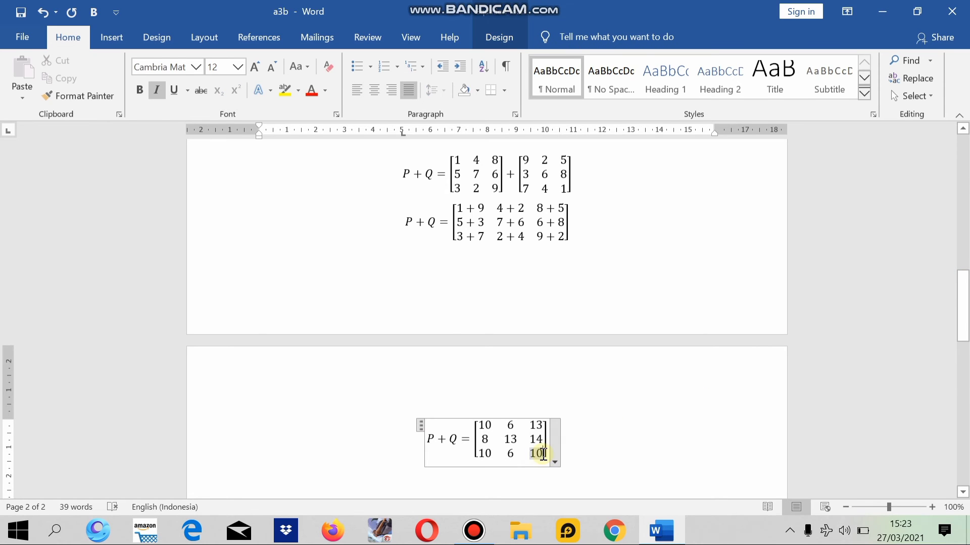
drag(963, 306, 963, 355)
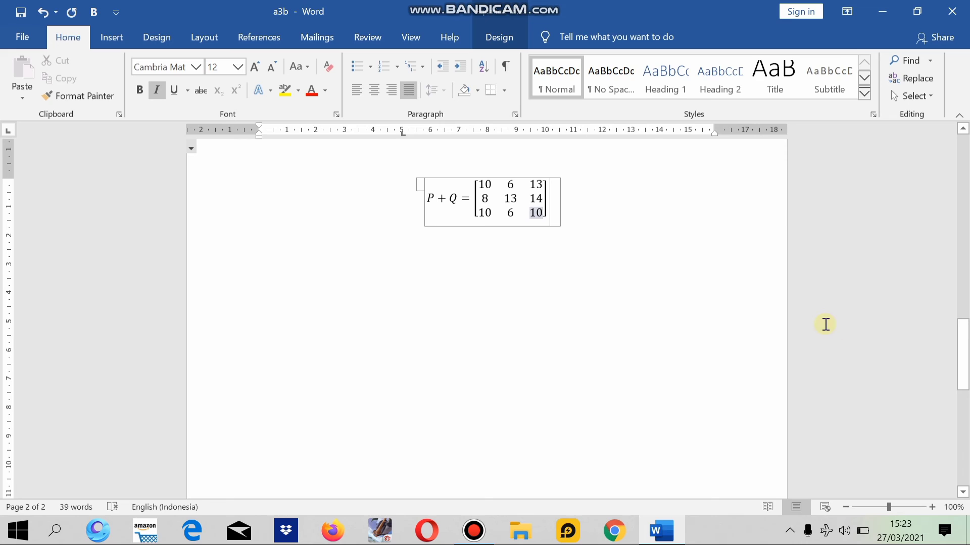
text(11)
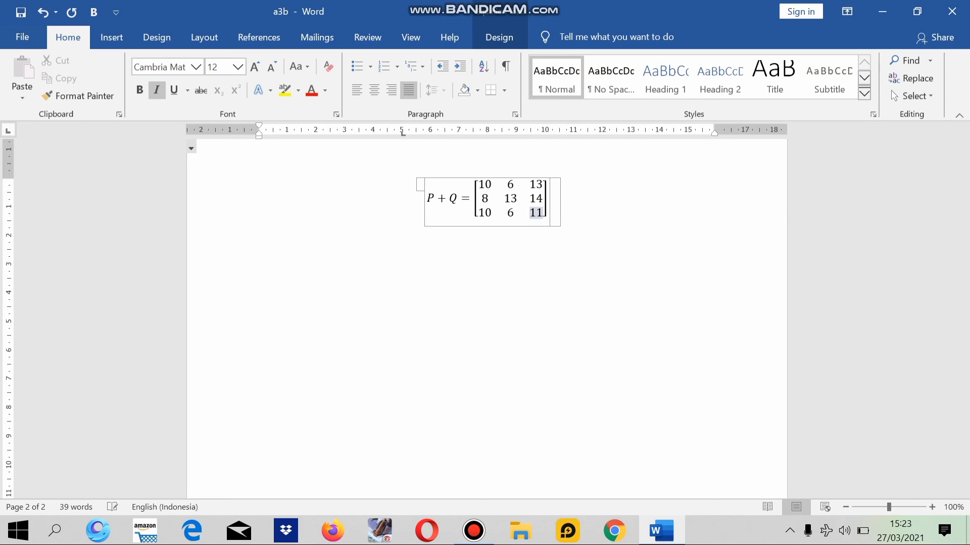
key(BackSpace)
text(0)
Correct the last entry in the bottom row of the unsimplified sum matrix to 9 + 1
key(Up)
key(Up)
key(Up)
key(Up)
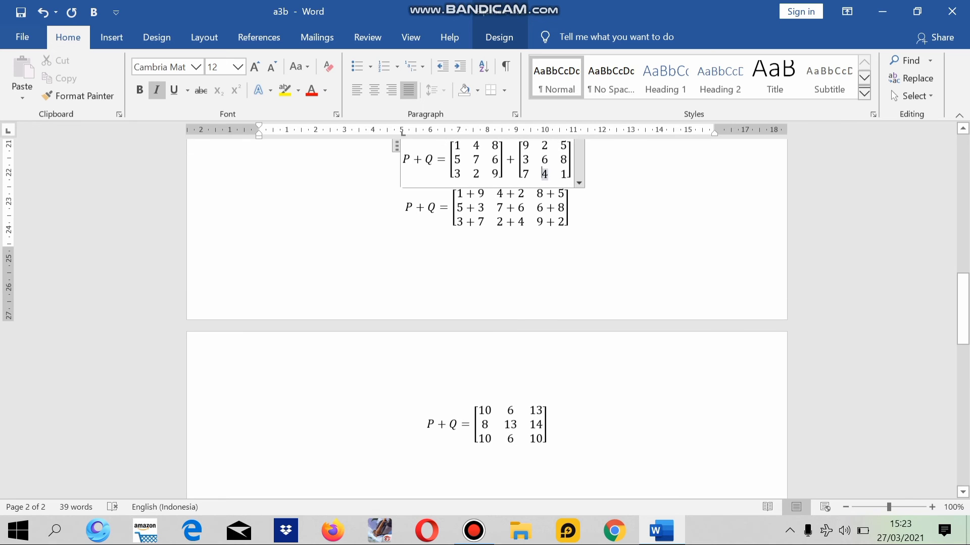
key(Down)
key(Right)
key(Delete)
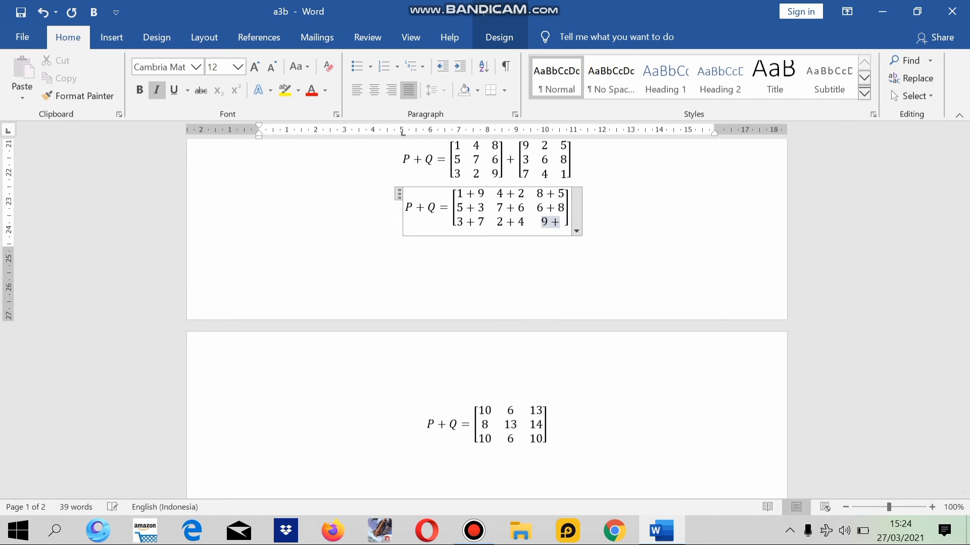
text(1)
Return to the result equation and zoom out to review the matrix addition across both pages
key(Down)
key(Down)
key(Down)
key(Down)
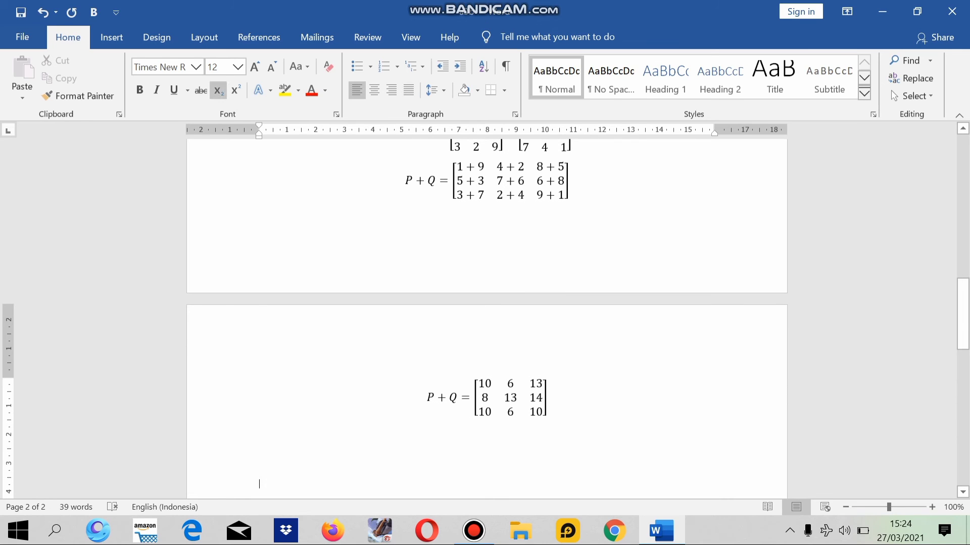
key(Up)
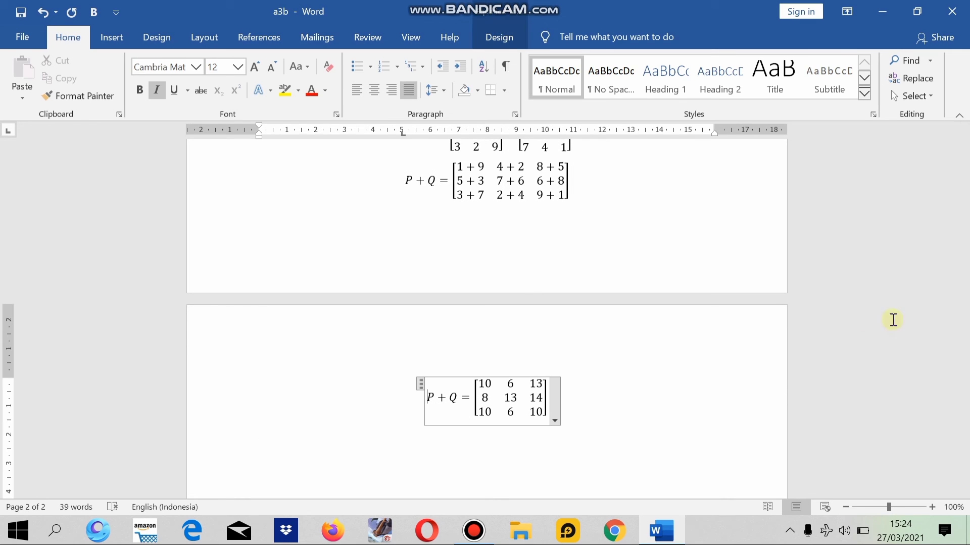
click(845, 507)
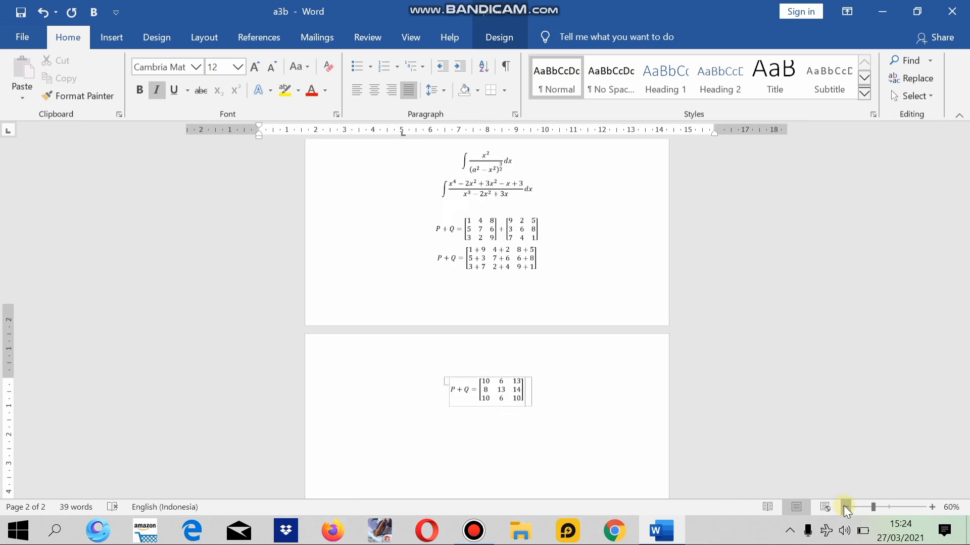
click(844, 507)
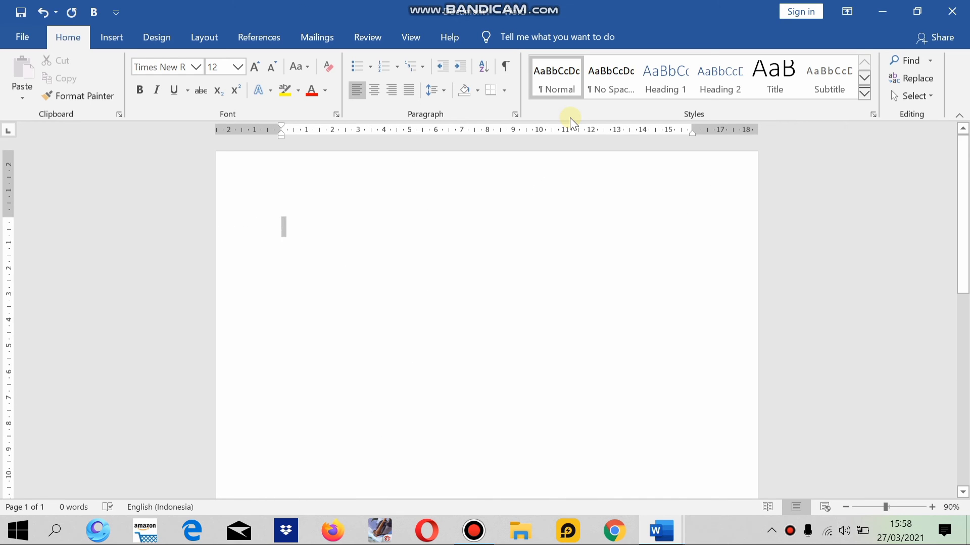
Start a new equation on the blank page with the left-hand side ∫5x^4 dx followed by an equals sign
key(alt+equal)
text(\)
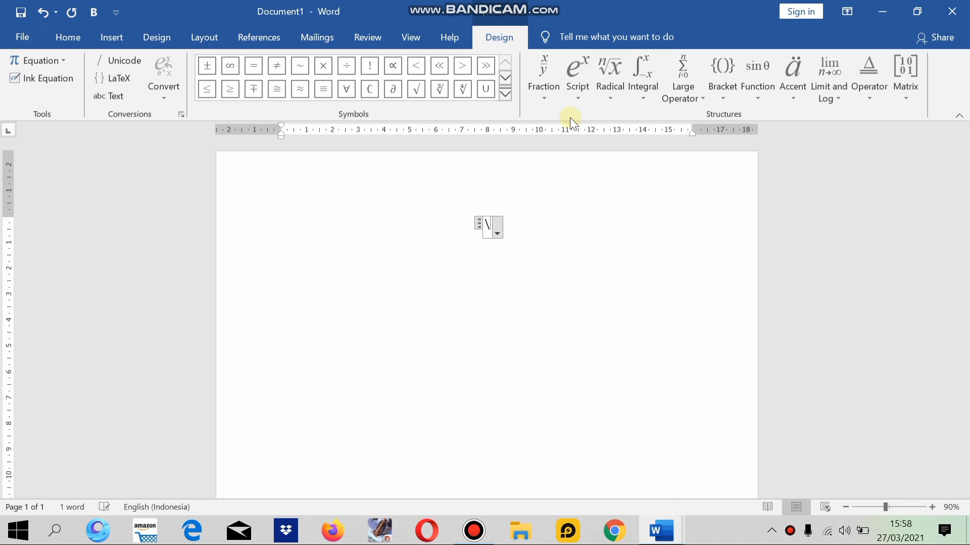
text(int)
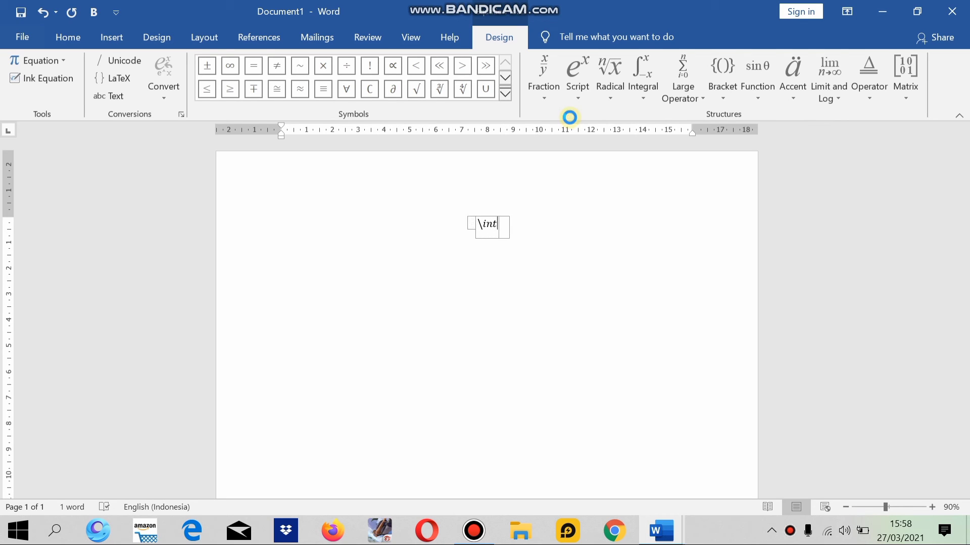
key(space)
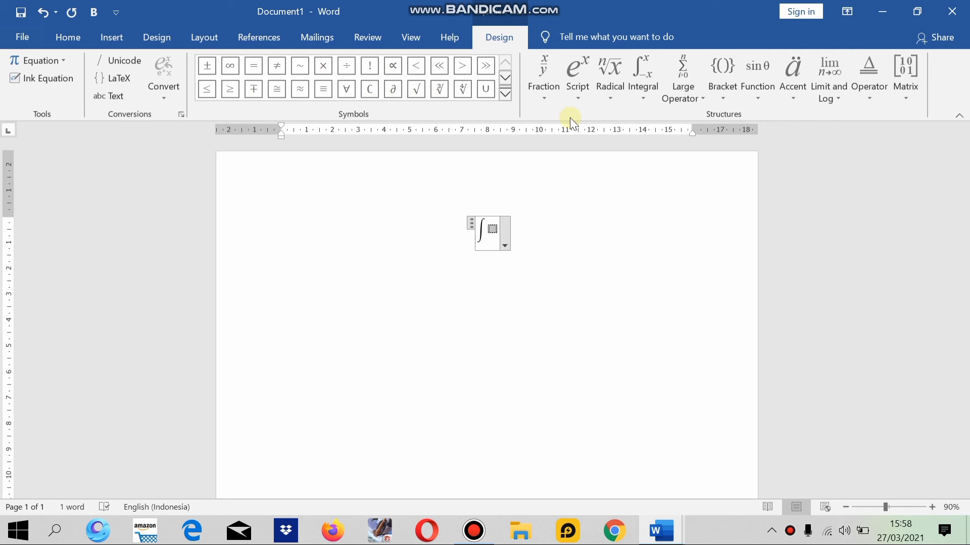
text(5)
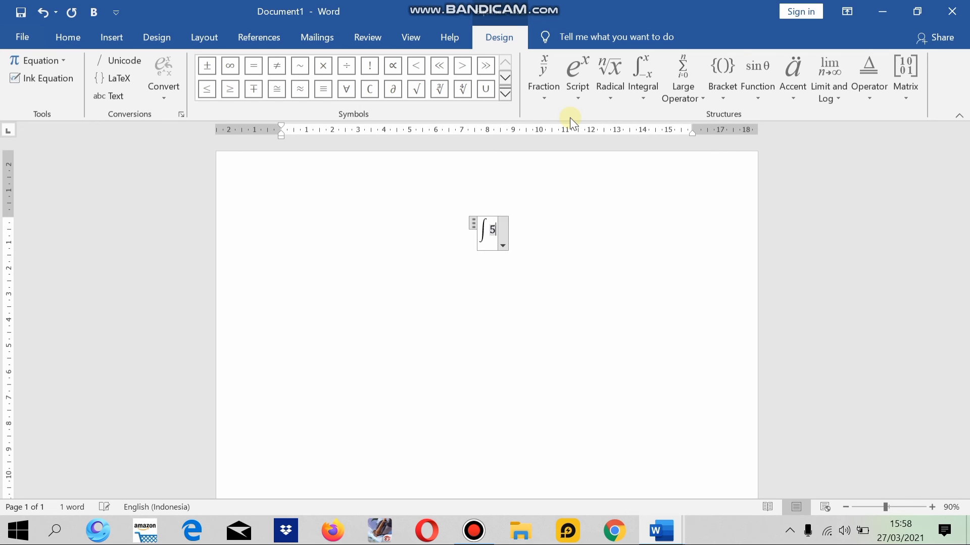
text(x^)
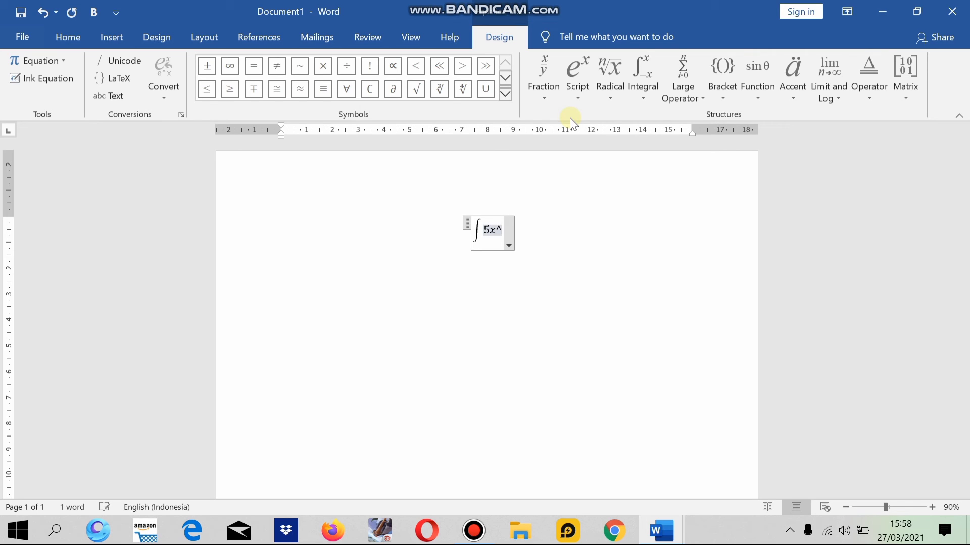
text(4d)
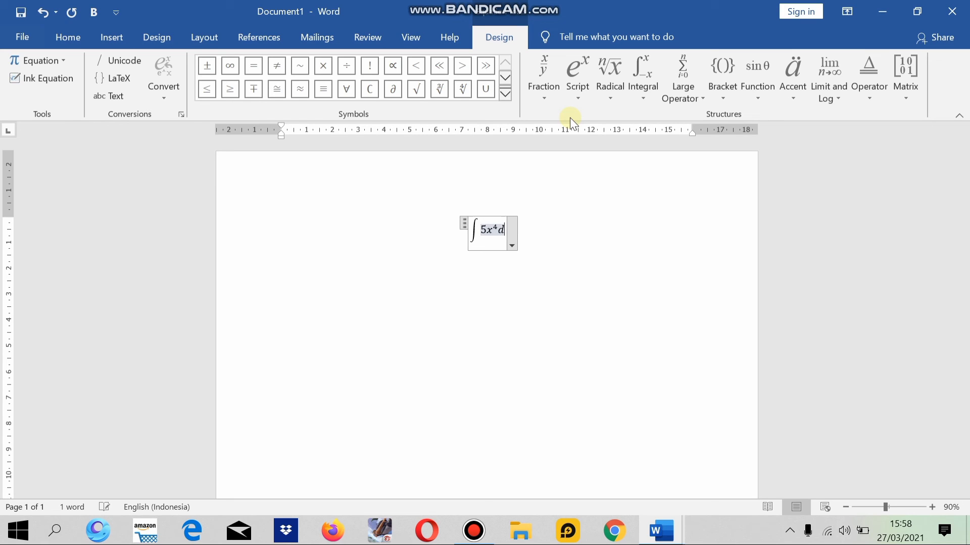
text(x=)
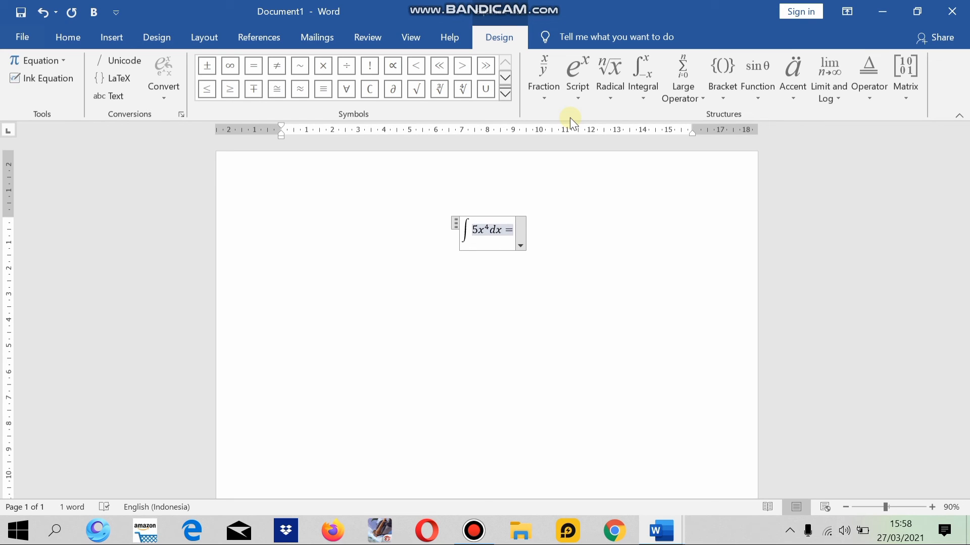
Add the fraction 5 over 4+1 after the equals sign in the integral equation
text(5/4)
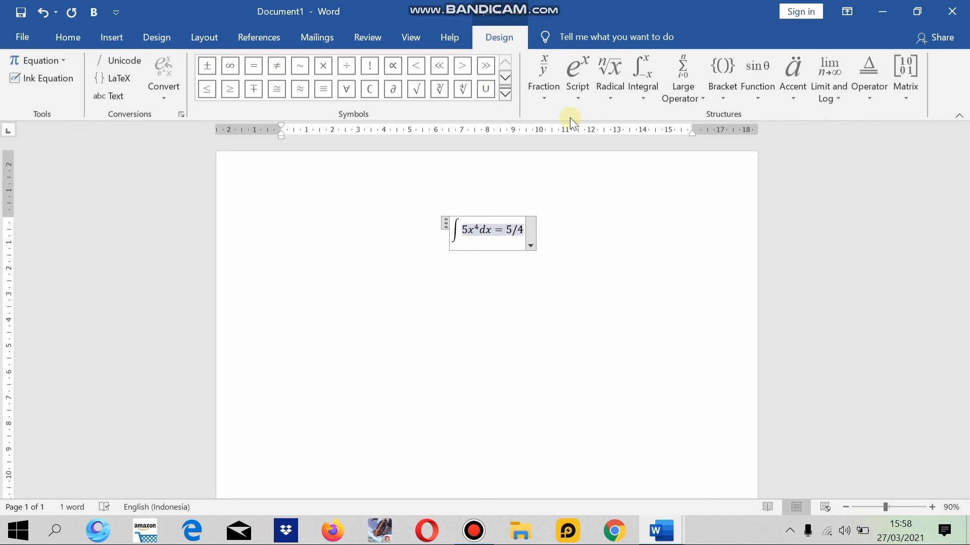
key(space)
key(Left)
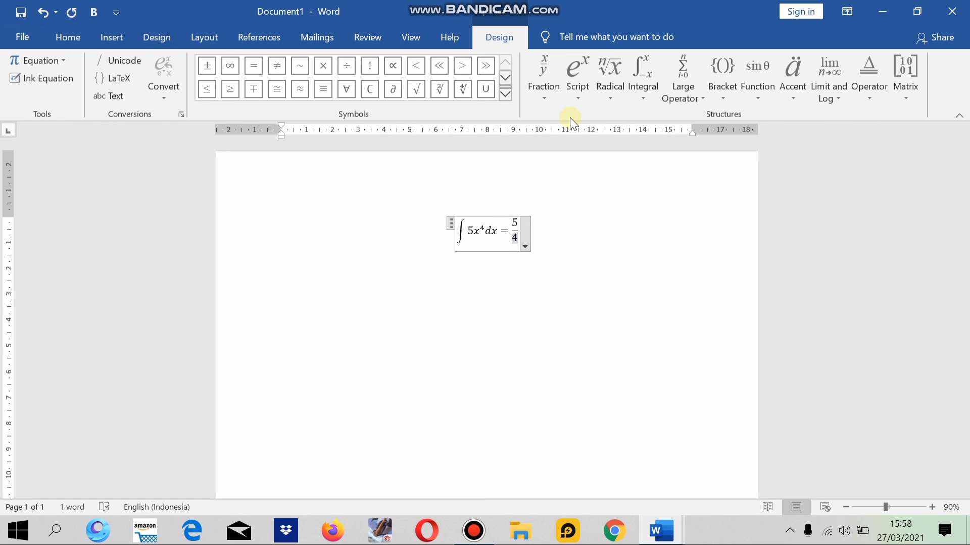
text(=1)
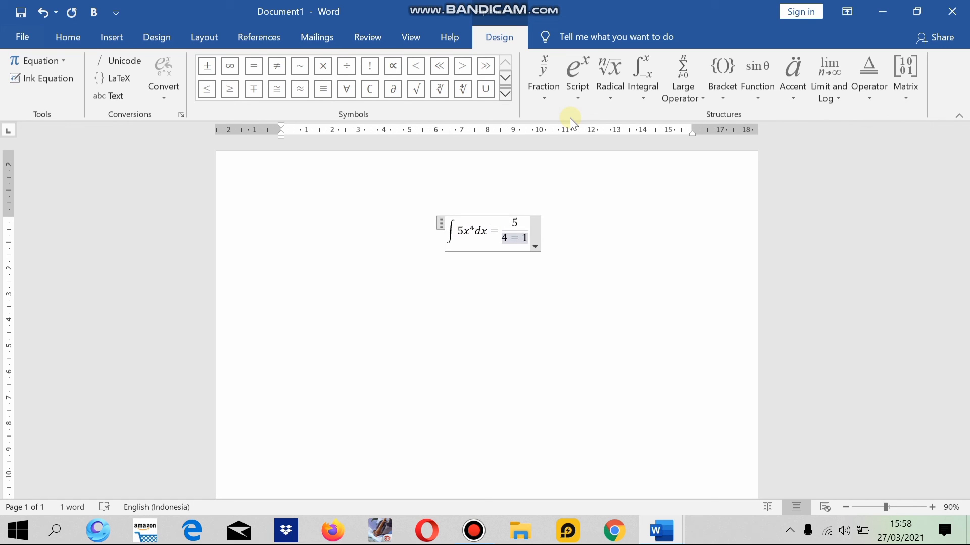
key(BackSpace)
key(BackSpace)
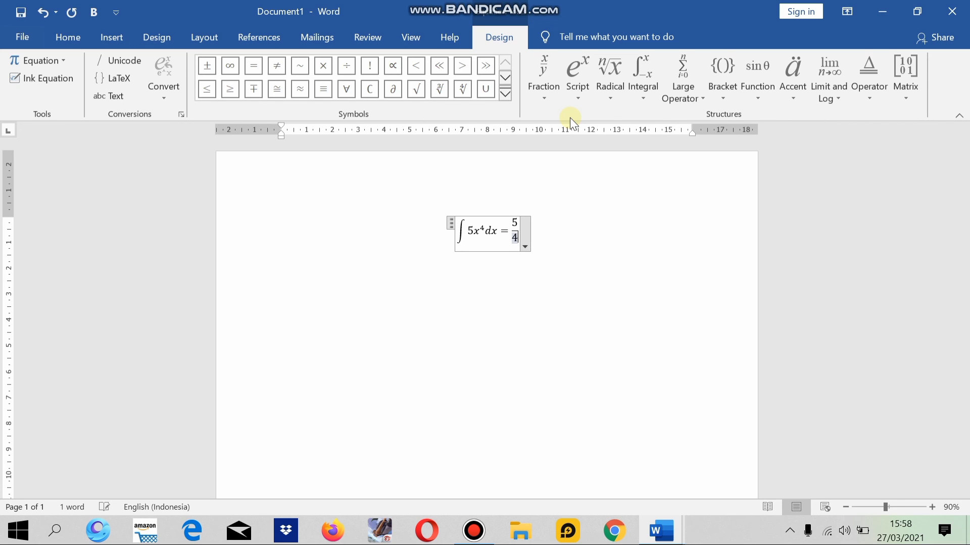
text(+1)
key(Right)
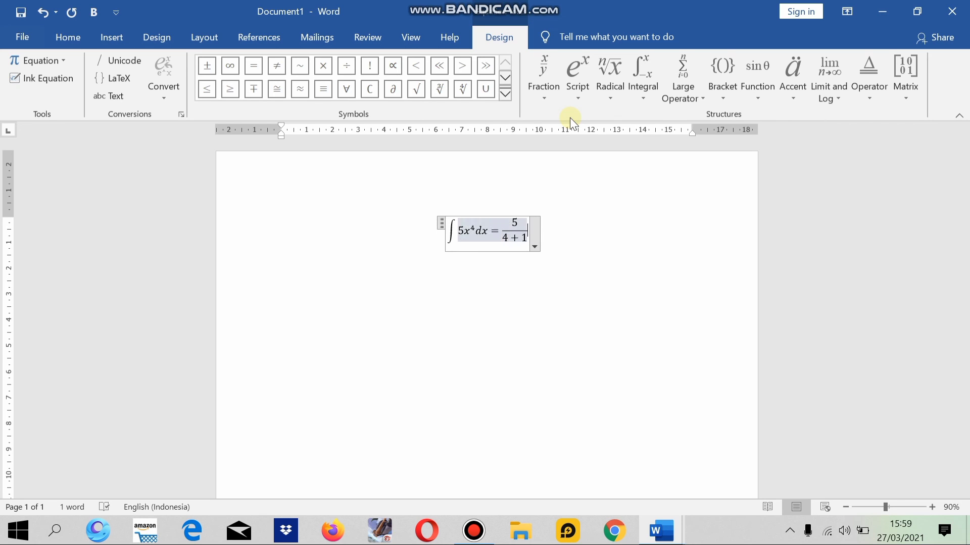
Complete the integral equation with x raised to 4+1 and the constant + c after the fraction
text(x)
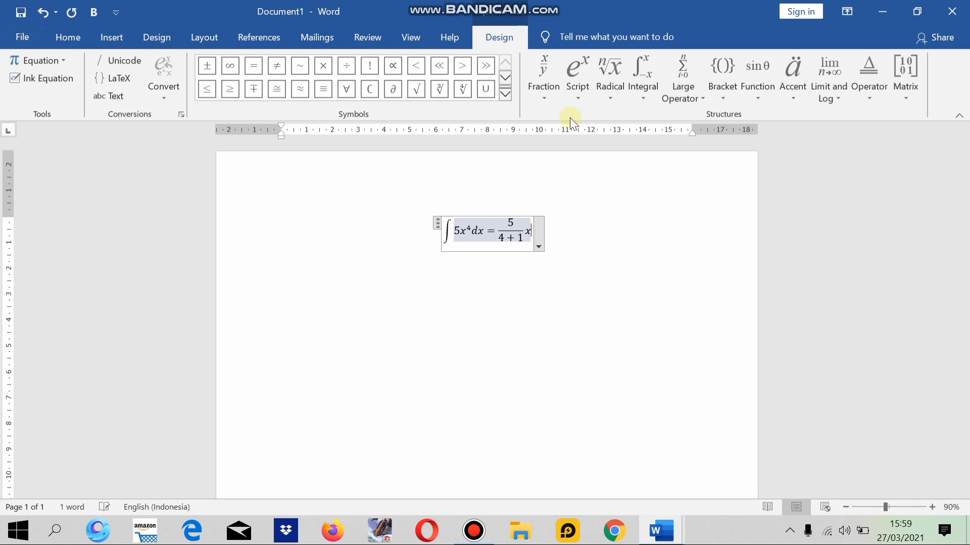
text(^4 dx )
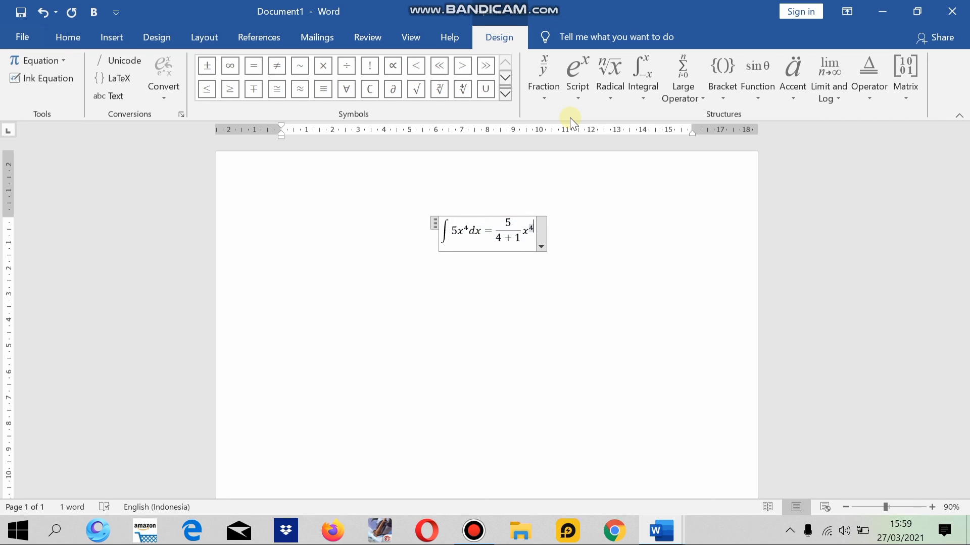
text(=)
key(BackSpace)
text(+1)
key(Right)
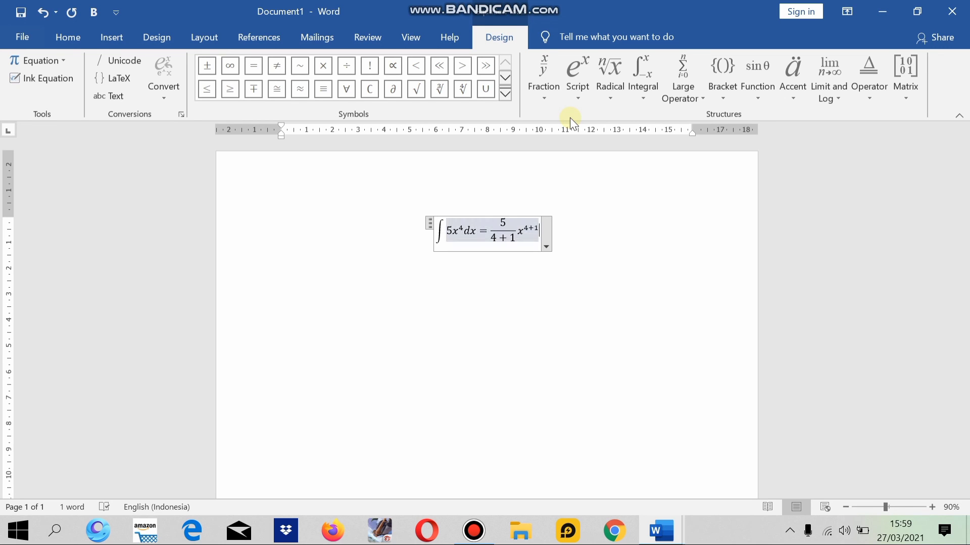
text(+c)
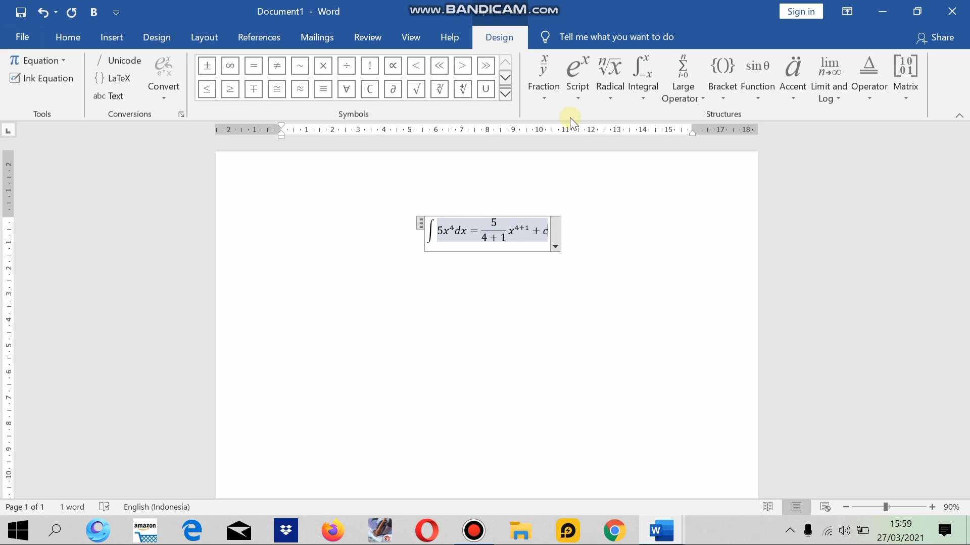
key(Right)
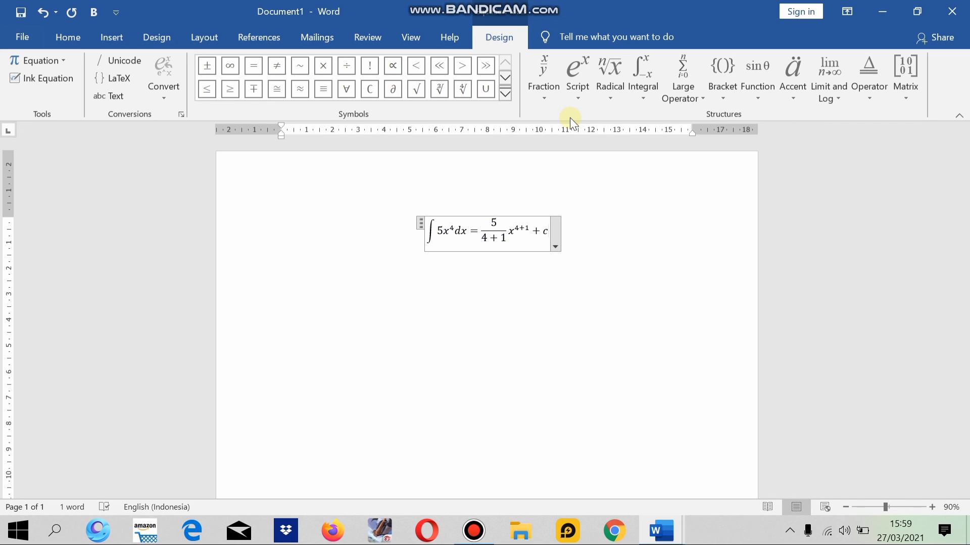
Insert a new equation below the integral reading = 5/(5x^5) + c, with 5x^5 as the denominator
key(Return)
key(ctrl+l)
key(alt+equal)
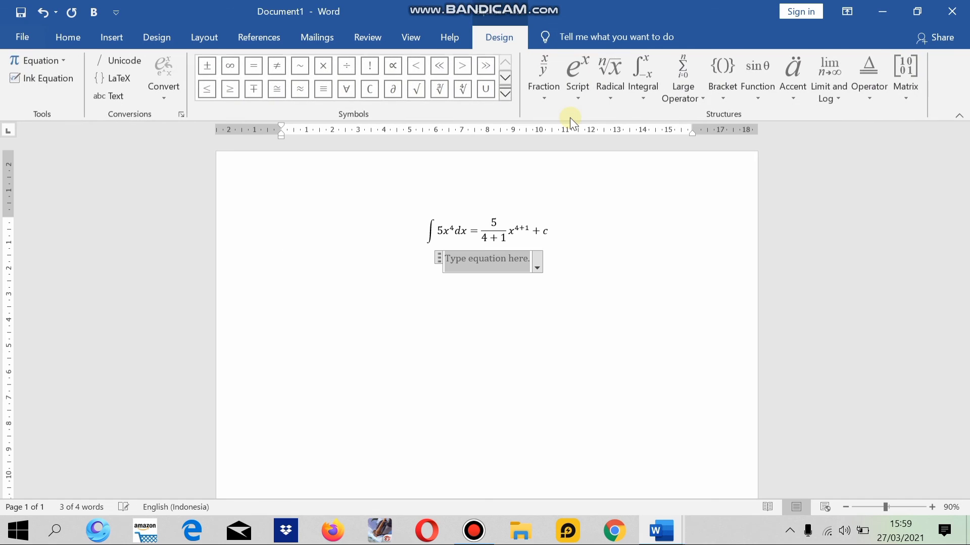
text(=)
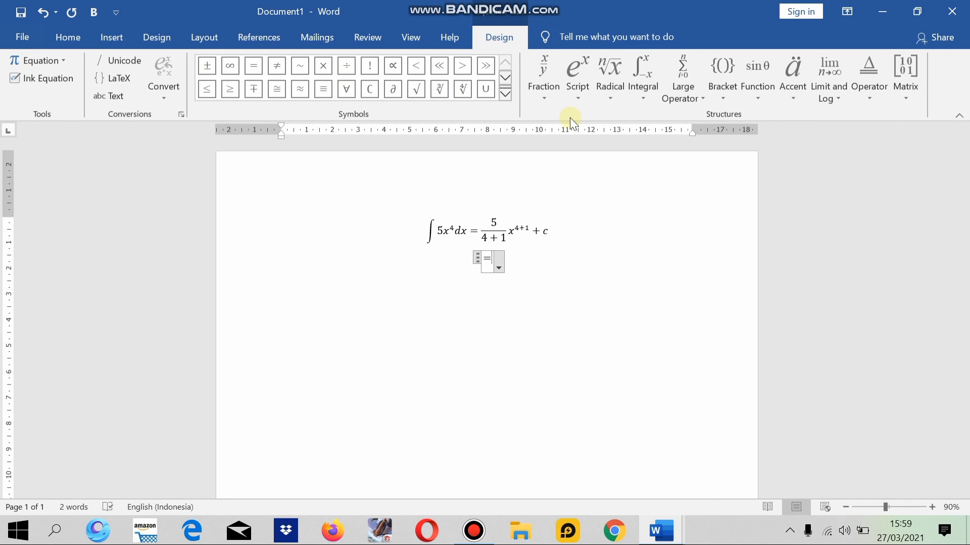
text(5/5)
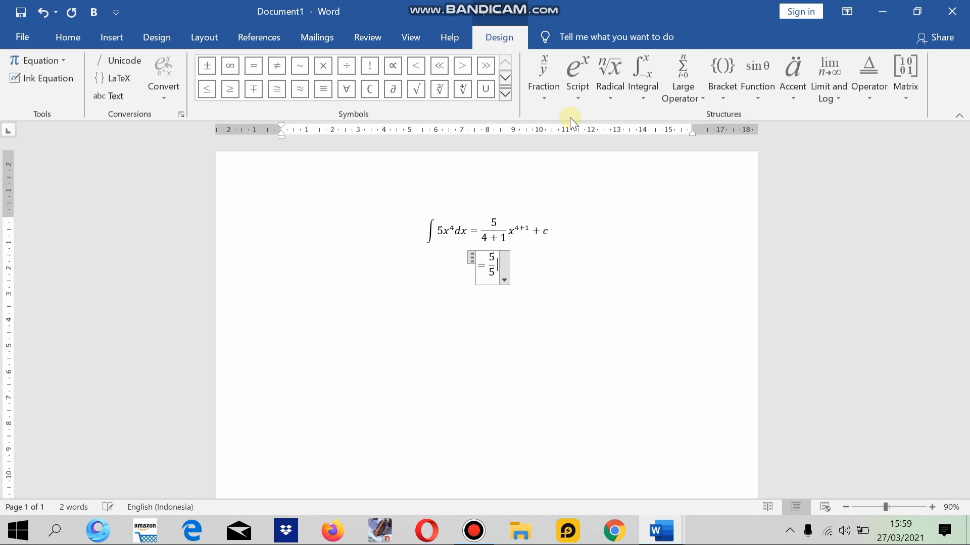
key(shift+Left)
text(5x^)
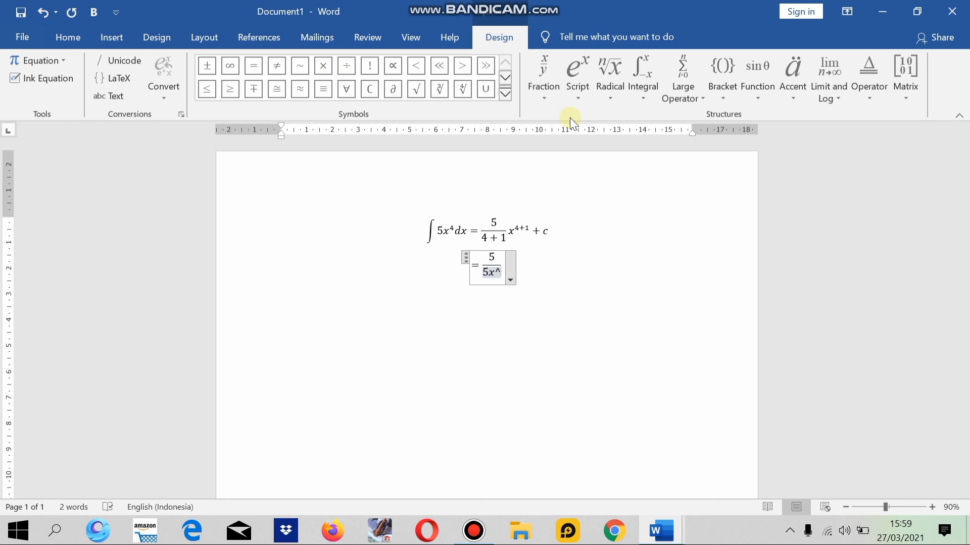
text(5)
key(Right)
text(+c)
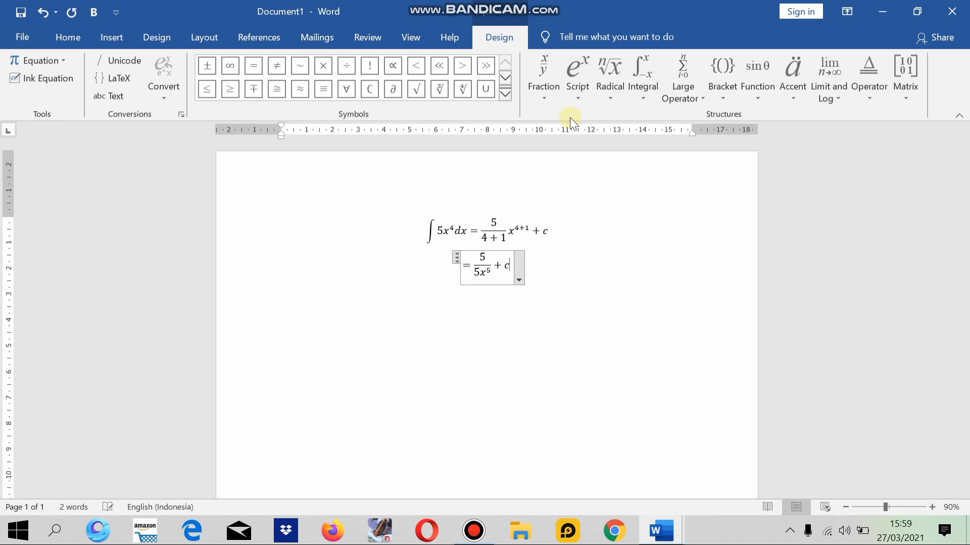
key(Return)
key(BackSpace)
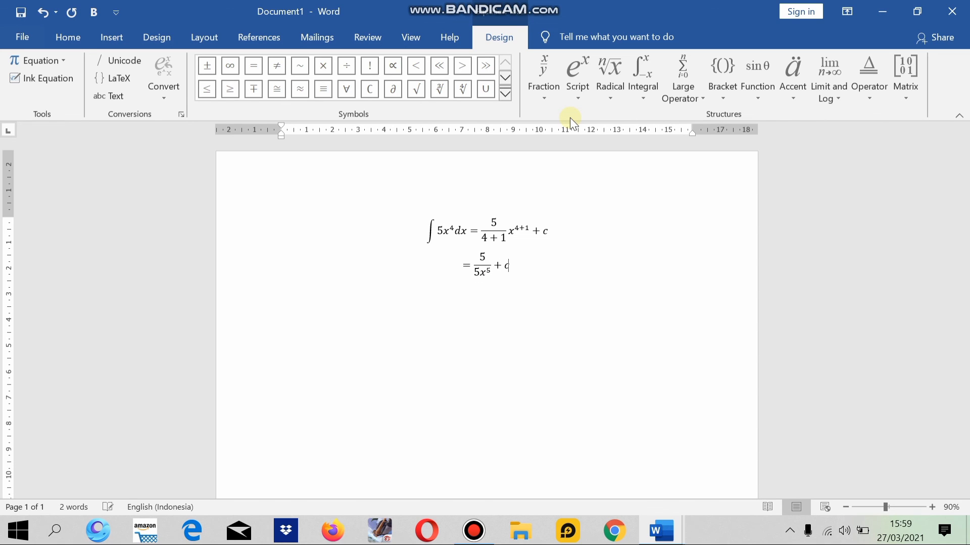
key(ctrl+z)
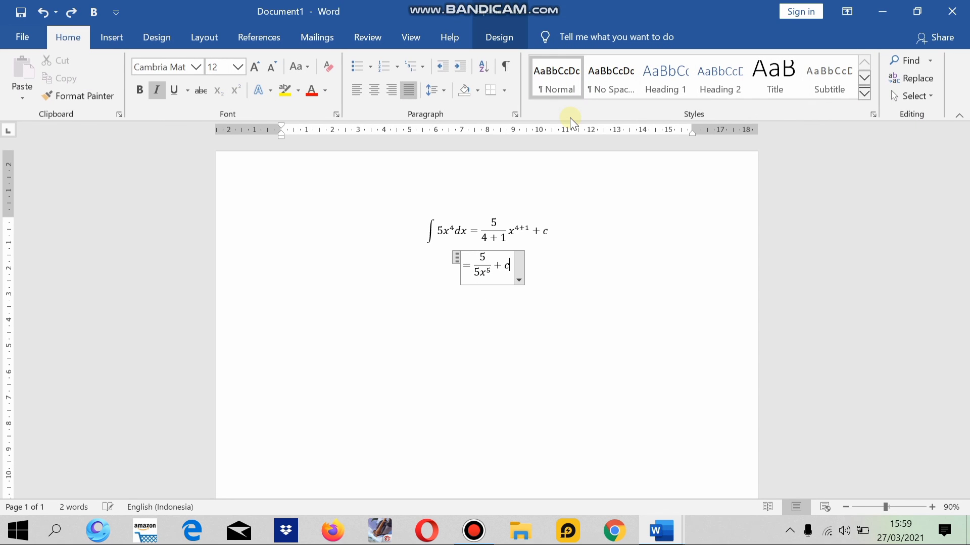
Insert another equation on the line below for the simplified result = x^5 + c
key(Right)
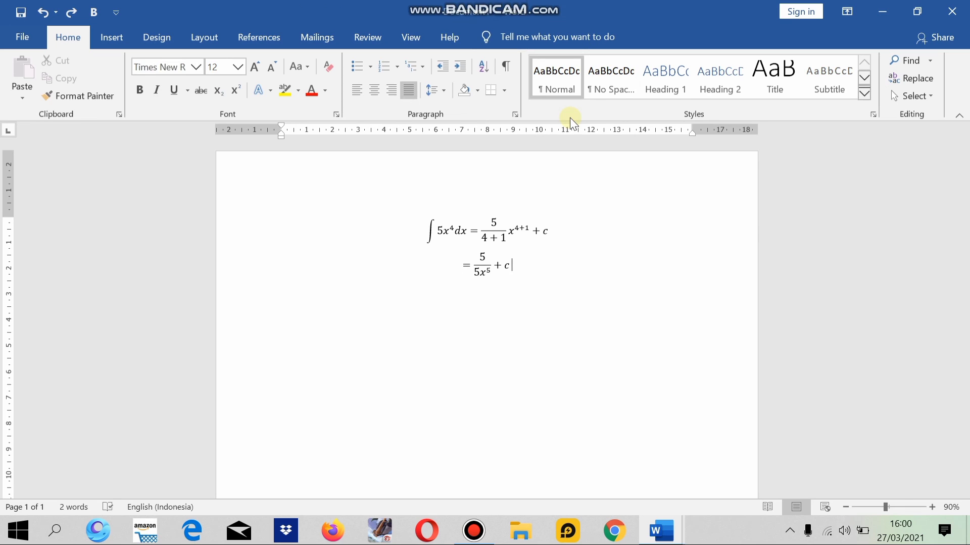
key(Return)
key(alt+equal)
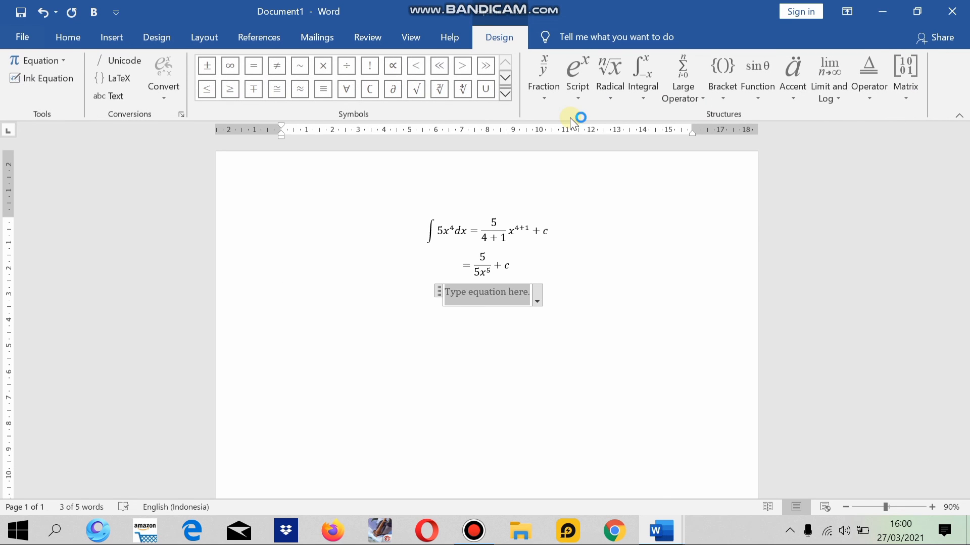
text(=)
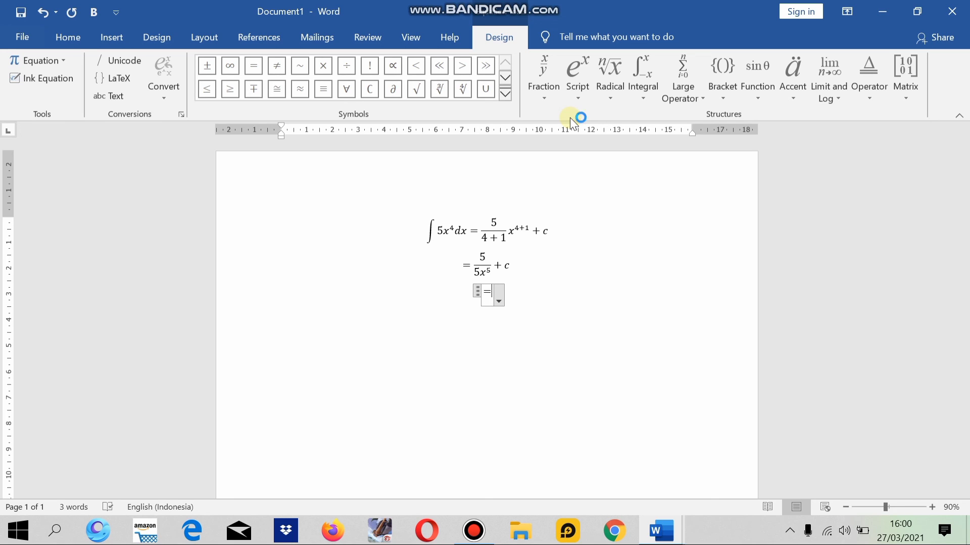
text(x^)
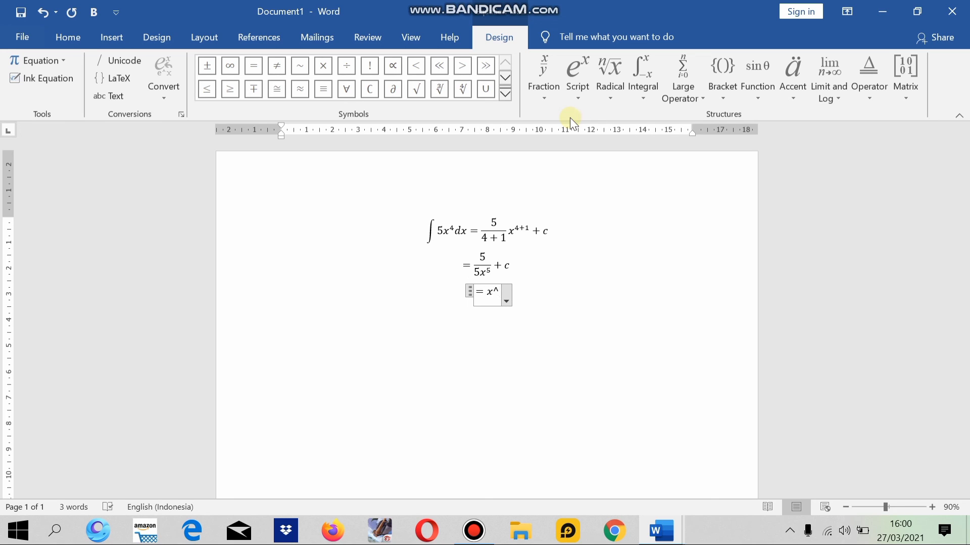
text(5 +c)
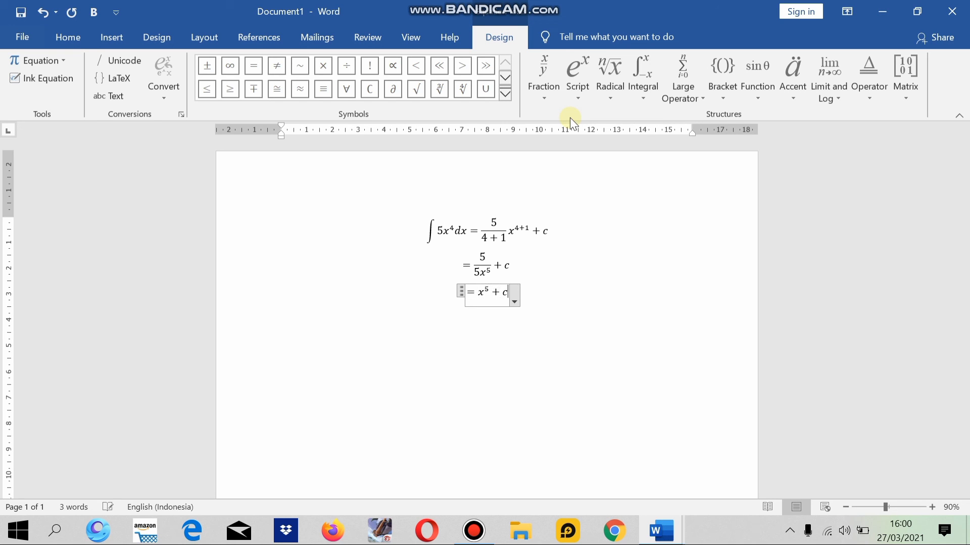